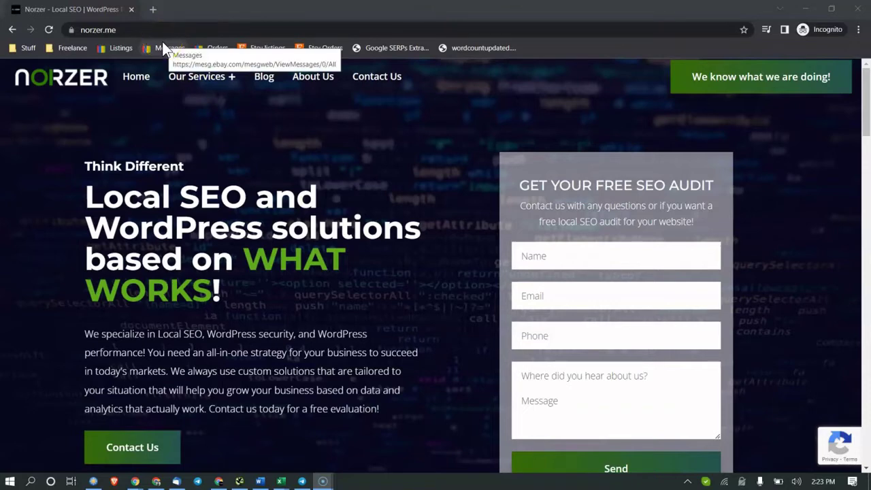
Switch to the other Chrome window and load webpagetest.org from the address bar.
{"action": "mouse_move", "coordinate": [174, 104]}
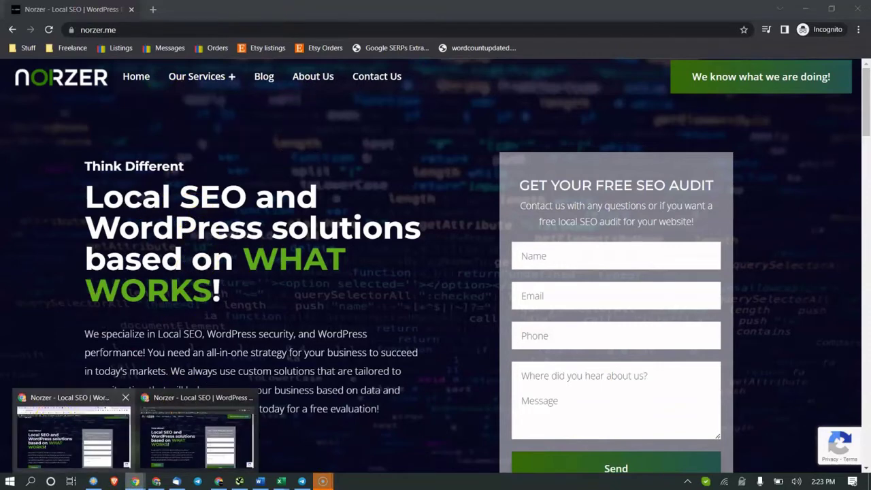
{"action": "mouse_move", "coordinate": [133, 480]}
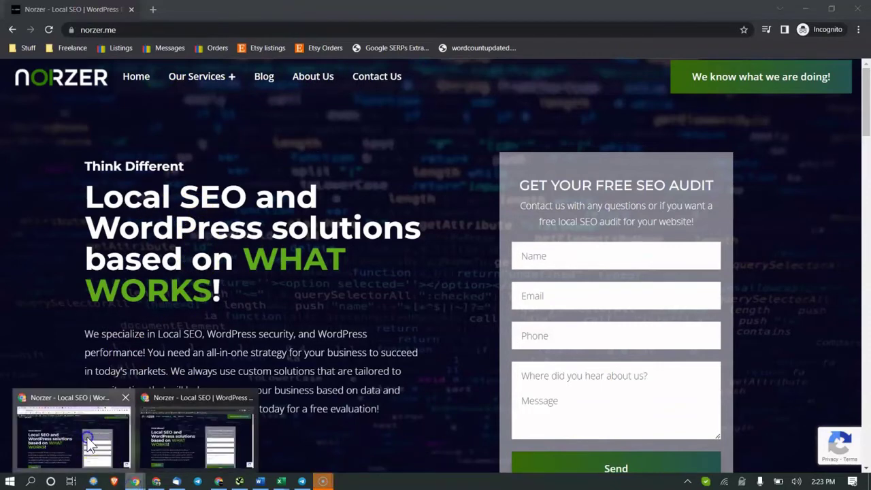
{"action": "left_click", "coordinate": [100, 463]}
{"action": "left_click", "coordinate": [528, 9]}
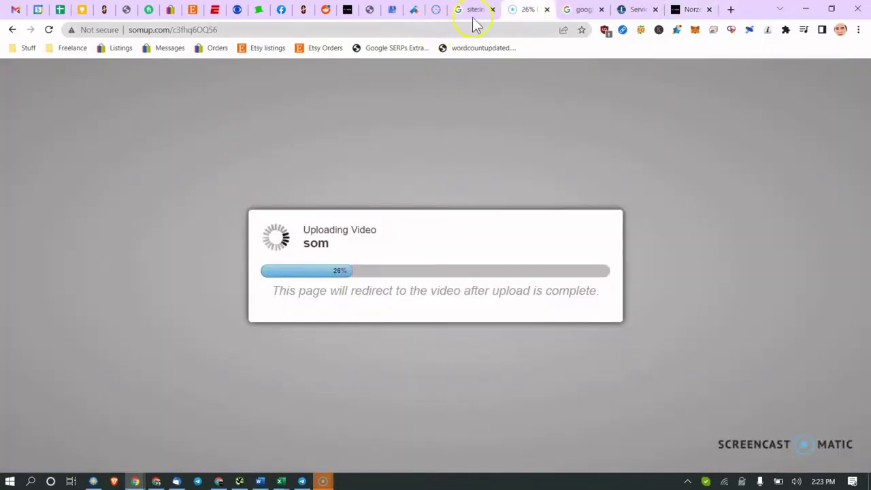
{"action": "left_click", "coordinate": [575, 9]}
{"action": "left_click", "coordinate": [490, 29]}
{"action": "type", "text": "web"}
{"action": "key", "text": "Return"}
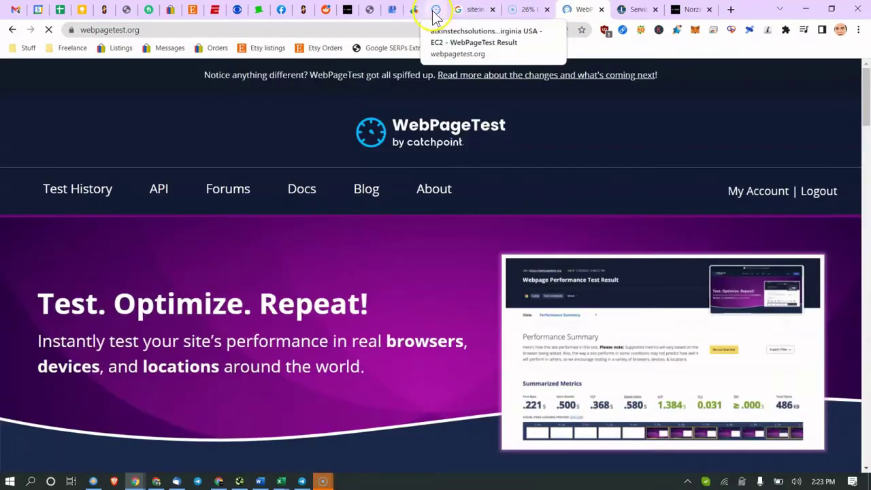
{"action": "scroll", "coordinate": [181, 223], "scroll_direction": "down", "scroll_amount": 2}
{"action": "scroll", "coordinate": [179, 224], "scroll_direction": "down", "scroll_amount": 5}
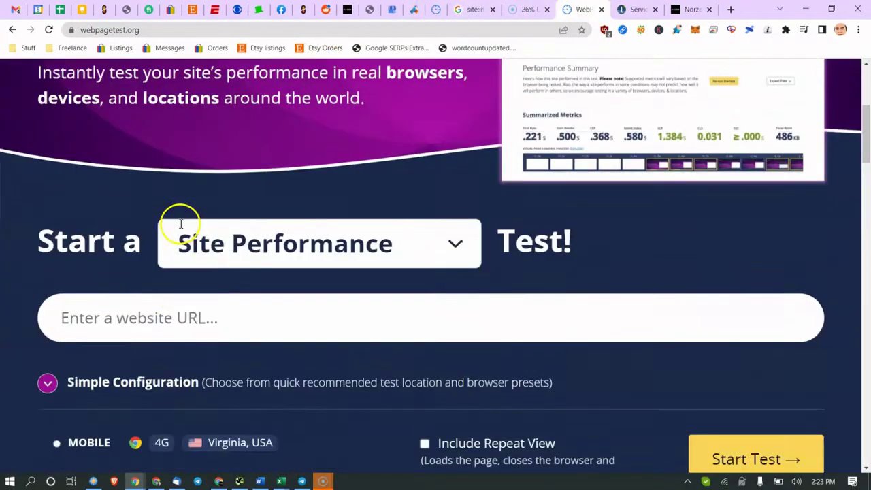
{"action": "scroll", "coordinate": [175, 214], "scroll_direction": "up", "scroll_amount": 2}
{"action": "left_click", "coordinate": [161, 233]}
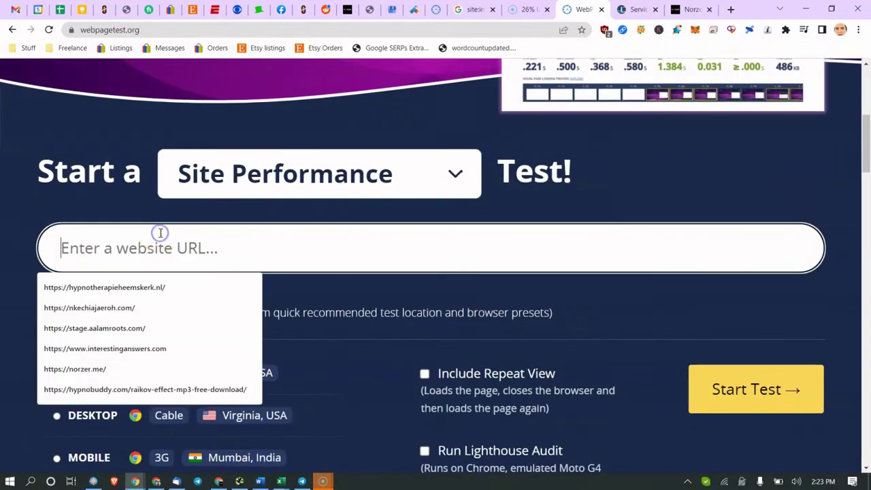
{"action": "key", "text": "Down"}
{"action": "key", "text": "Down"}
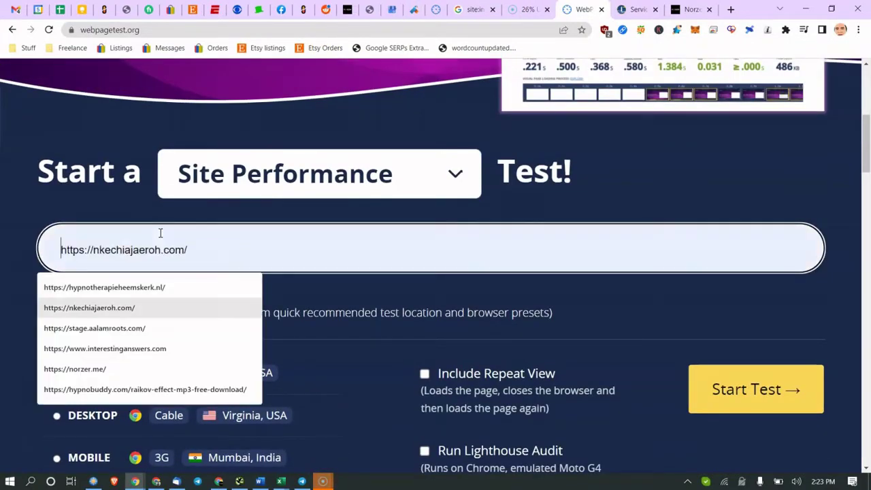
{"action": "key", "text": "Return"}
{"action": "left_click", "coordinate": [749, 394]}
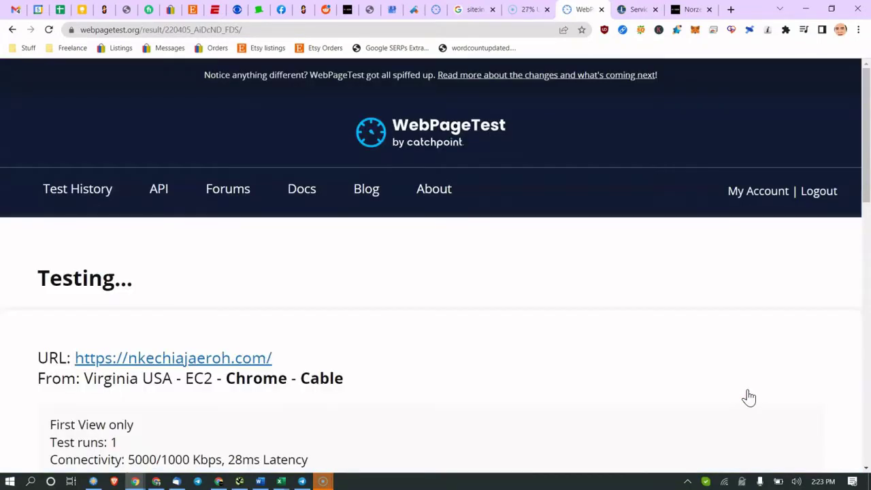
Wait on the Testing page, checking the progress steps and elapsed time, until results appear.
{"action": "scroll", "coordinate": [249, 154], "scroll_direction": "down", "scroll_amount": 3}
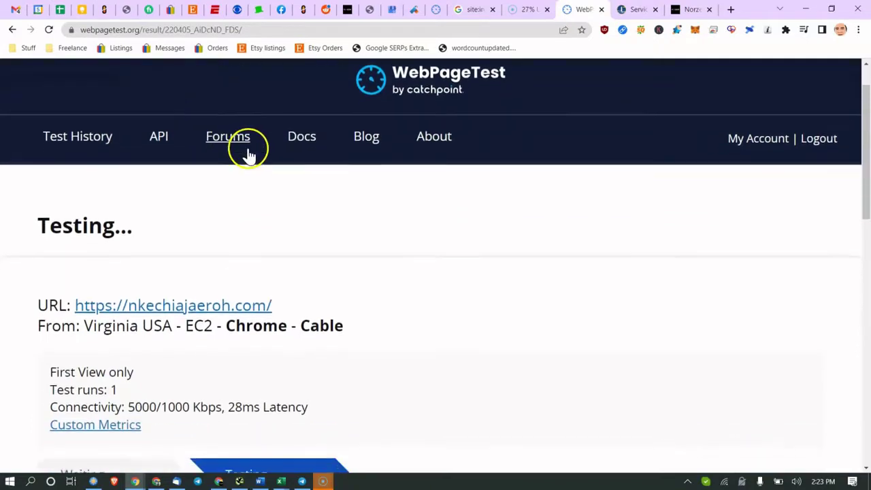
{"action": "scroll", "coordinate": [225, 184], "scroll_direction": "down", "scroll_amount": 3}
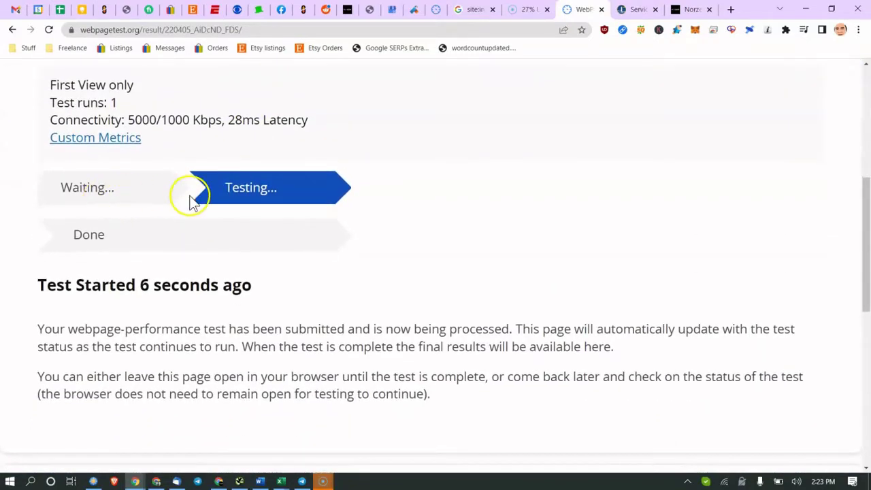
{"action": "left_click_drag", "start_coordinate": [45, 182], "coordinate": [352, 272]}
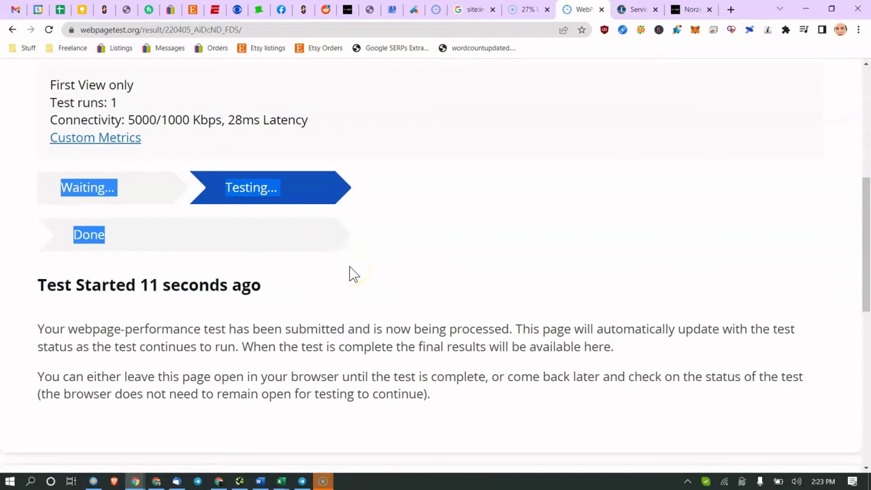
{"action": "scroll", "coordinate": [352, 273], "scroll_direction": "up", "scroll_amount": 2}
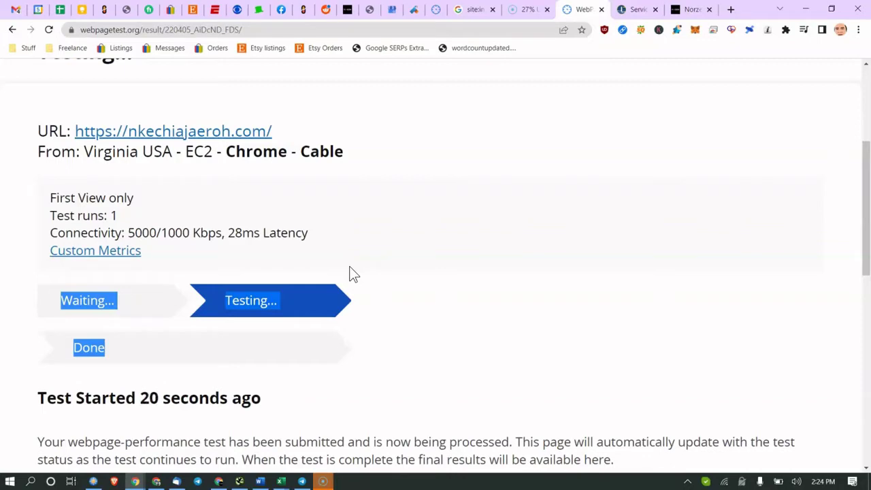
{"action": "left_click_drag", "start_coordinate": [127, 403], "coordinate": [170, 404]}
{"action": "scroll", "coordinate": [350, 379], "scroll_direction": "down", "scroll_amount": 2}
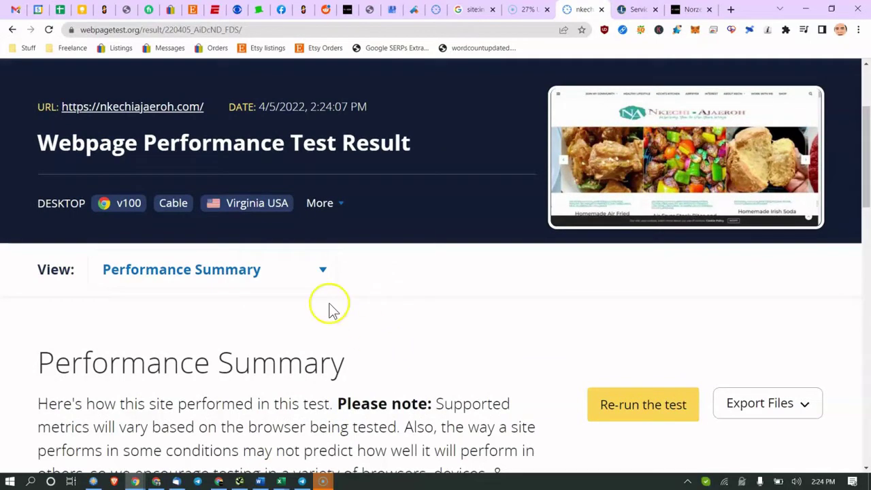
Review the Observed Metrics and open the first run's Waterfall thumbnail.
{"action": "scroll", "coordinate": [350, 269], "scroll_direction": "down", "scroll_amount": 8}
{"action": "scroll", "coordinate": [535, 243], "scroll_direction": "up", "scroll_amount": 1}
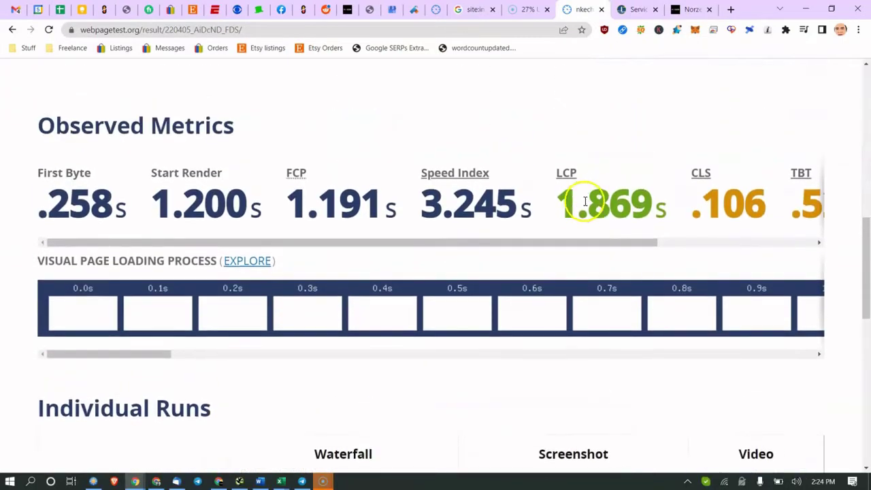
{"action": "left_click_drag", "start_coordinate": [568, 243], "coordinate": [701, 240]}
{"action": "scroll", "coordinate": [524, 201], "scroll_direction": "down", "scroll_amount": 6}
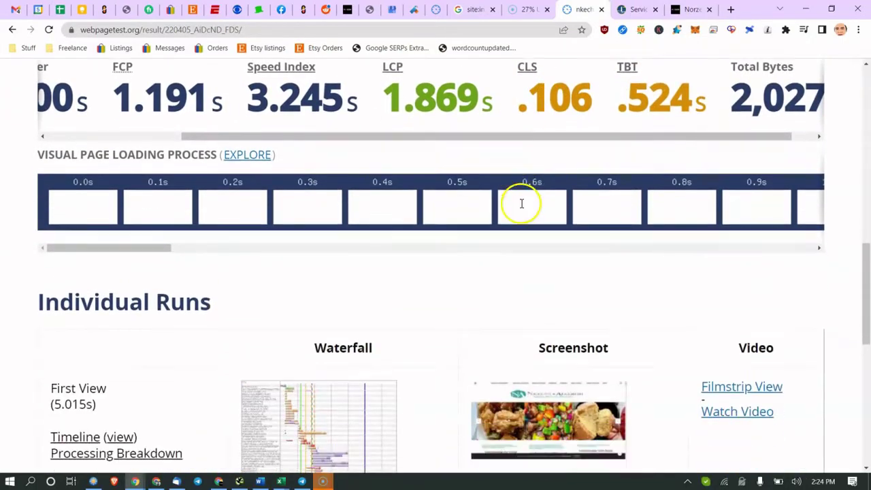
{"action": "left_click", "coordinate": [330, 171]}
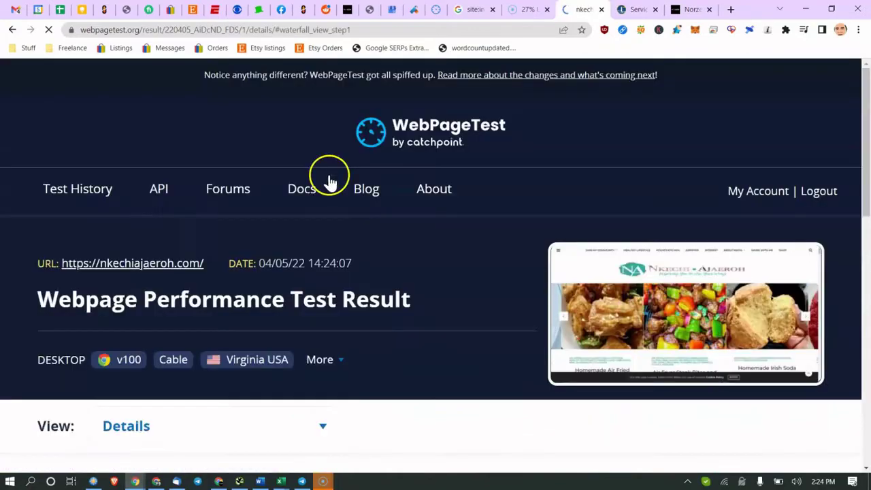
Check the run totals of 2,027 KB and 58 requests, then scroll to the Waterfall View rows.
{"action": "scroll", "coordinate": [344, 229], "scroll_direction": "down", "scroll_amount": 8}
{"action": "scroll", "coordinate": [292, 211], "scroll_direction": "down", "scroll_amount": 7}
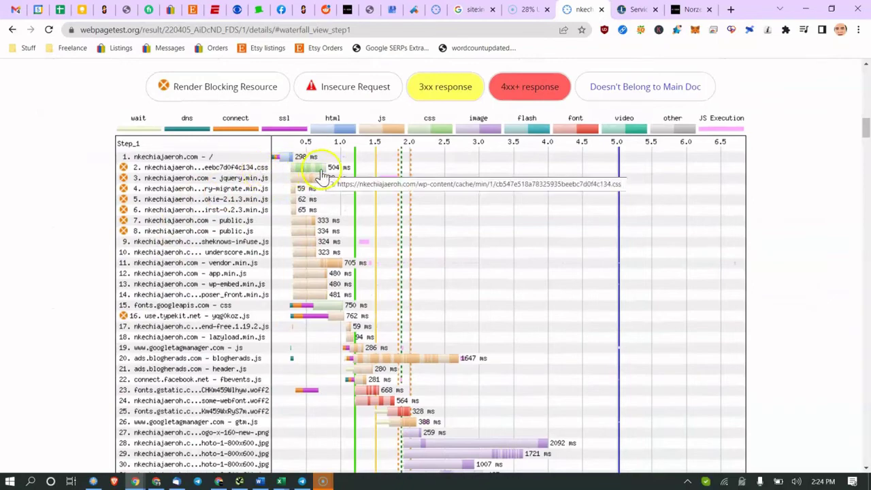
{"action": "scroll", "coordinate": [252, 204], "scroll_direction": "down", "scroll_amount": 2}
{"action": "scroll", "coordinate": [249, 252], "scroll_direction": "down", "scroll_amount": 2}
{"action": "scroll", "coordinate": [599, 273], "scroll_direction": "up", "scroll_amount": 8}
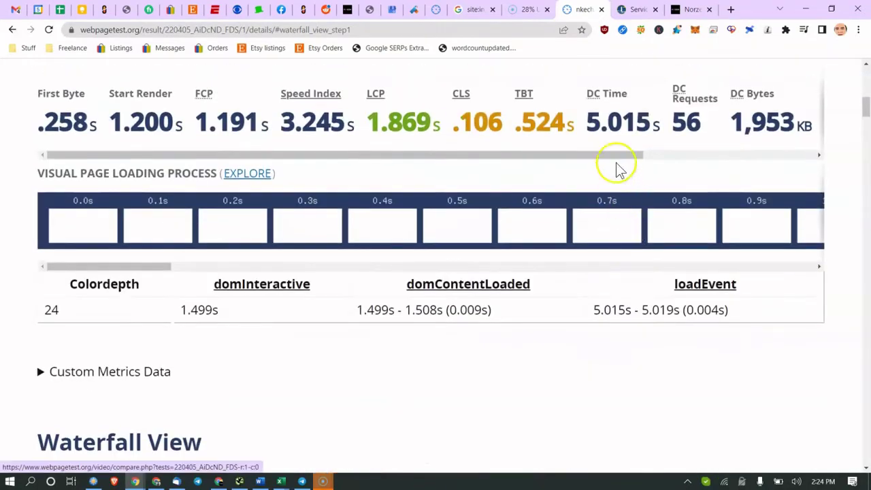
{"action": "scroll", "coordinate": [701, 155], "scroll_direction": "right", "scroll_amount": 3}
{"action": "left_click_drag", "start_coordinate": [520, 122], "coordinate": [589, 132]}
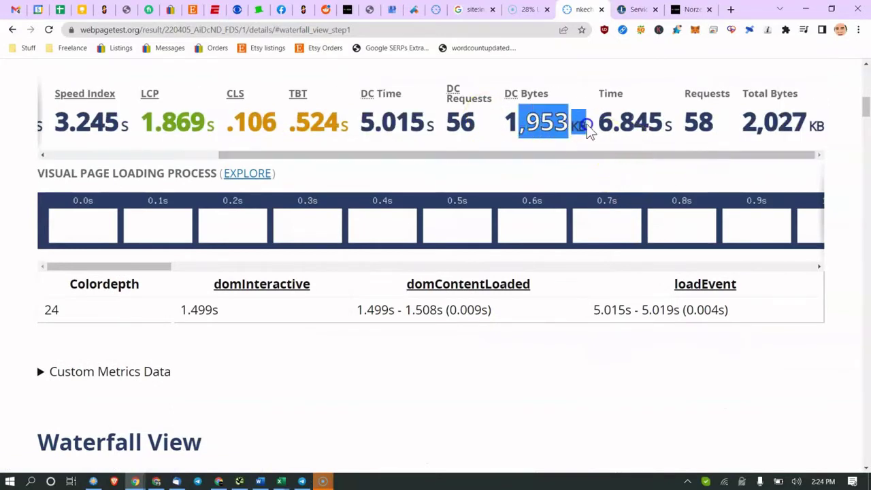
{"action": "left_click_drag", "start_coordinate": [564, 160], "coordinate": [577, 155]}
{"action": "left_click_drag", "start_coordinate": [685, 122], "coordinate": [705, 123]}
{"action": "left_click", "coordinate": [705, 122]}
{"action": "scroll", "coordinate": [597, 146], "scroll_direction": "down", "scroll_amount": 10}
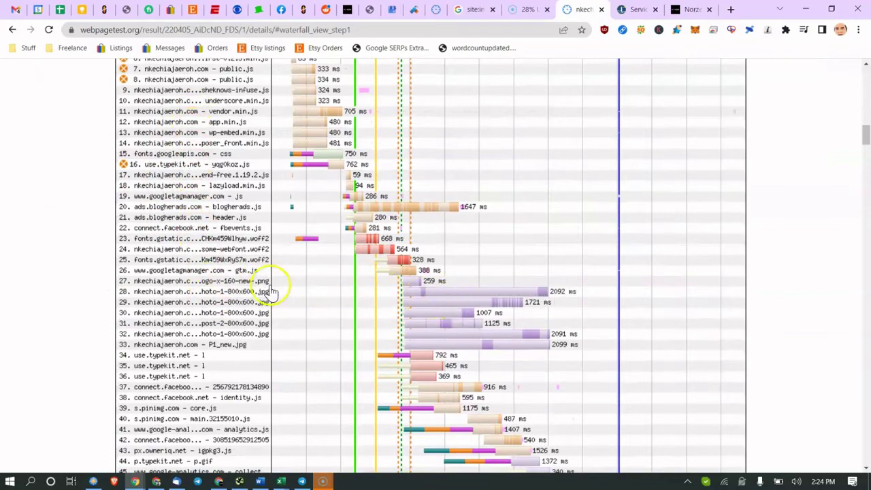
Inspect and close the details of request 27, the logo image.
{"action": "left_click", "coordinate": [264, 283]}
{"action": "scroll", "coordinate": [379, 346], "scroll_direction": "down", "scroll_amount": 4}
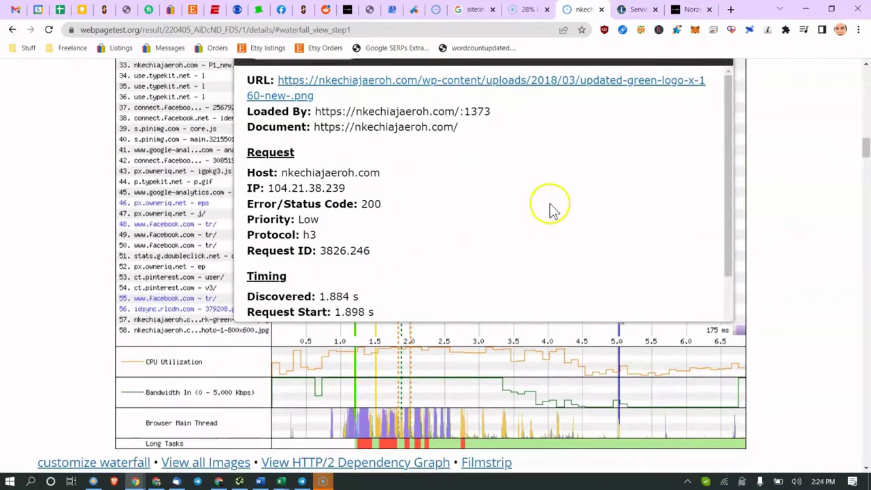
{"action": "scroll", "coordinate": [500, 152], "scroll_direction": "up", "scroll_amount": 2}
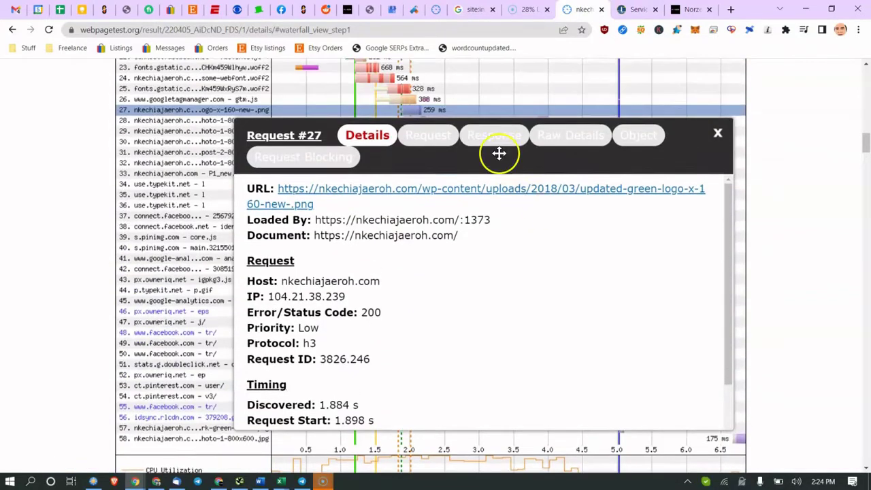
{"action": "left_click", "coordinate": [718, 134]}
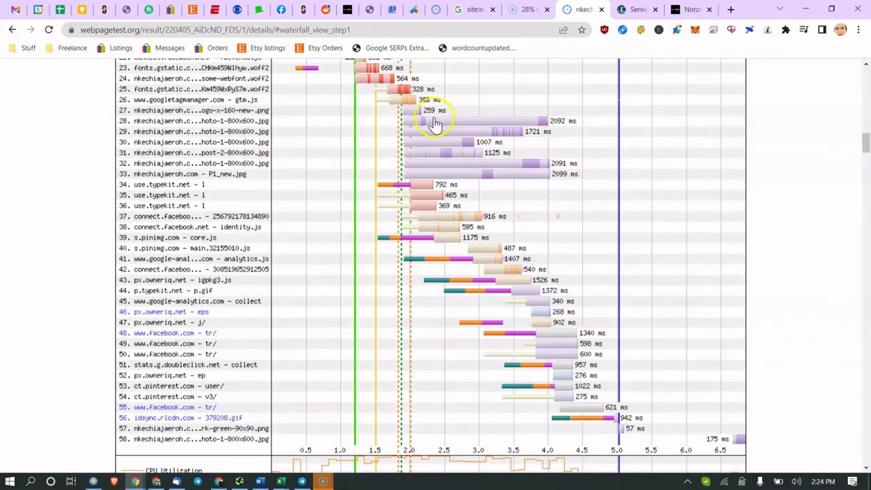
Open request 28's details, compare its Raw Details with request 27, and preview its image.
{"action": "left_click", "coordinate": [251, 123]}
{"action": "scroll", "coordinate": [527, 194], "scroll_direction": "down", "scroll_amount": 2}
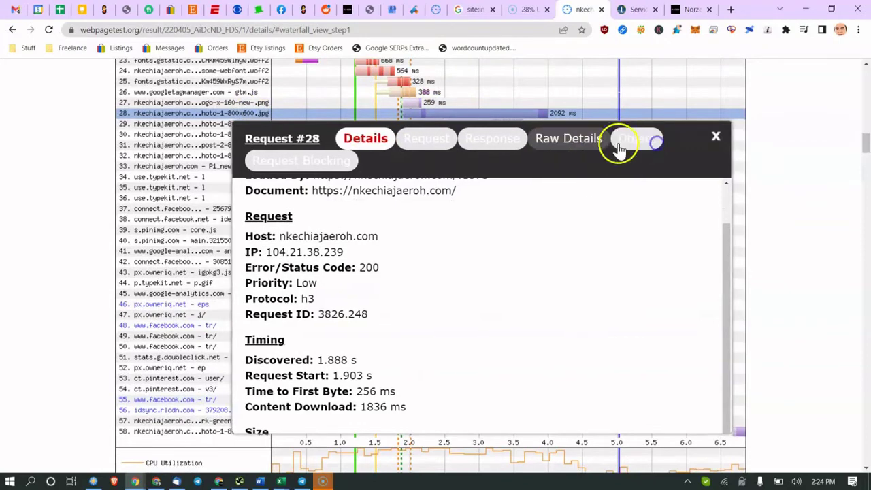
{"action": "left_click", "coordinate": [568, 139]}
{"action": "left_click", "coordinate": [196, 103]}
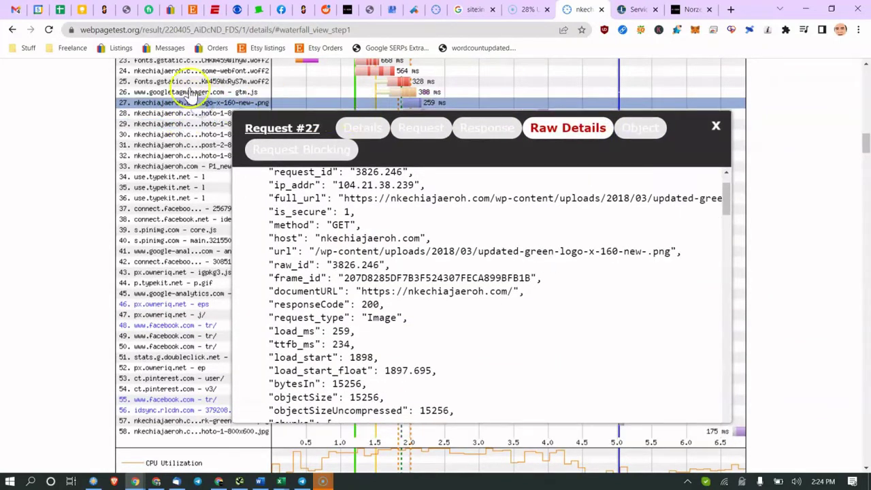
{"action": "left_click", "coordinate": [191, 113]}
{"action": "left_click", "coordinate": [546, 140]}
{"action": "left_click", "coordinate": [637, 138]}
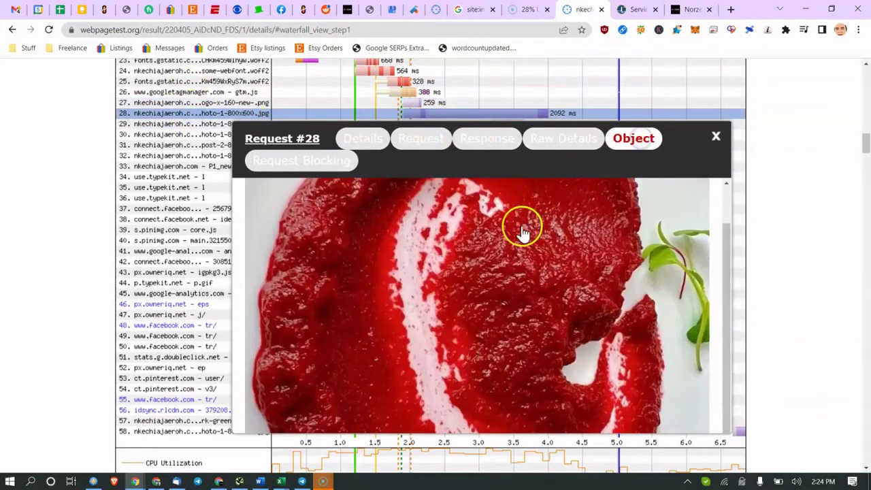
Return to request 28's Details and highlight its 105.8 KB downloaded size.
{"action": "left_click", "coordinate": [364, 139]}
{"action": "scroll", "coordinate": [395, 245], "scroll_direction": "down", "scroll_amount": 4}
{"action": "scroll", "coordinate": [678, 294], "scroll_direction": "down", "scroll_amount": 1}
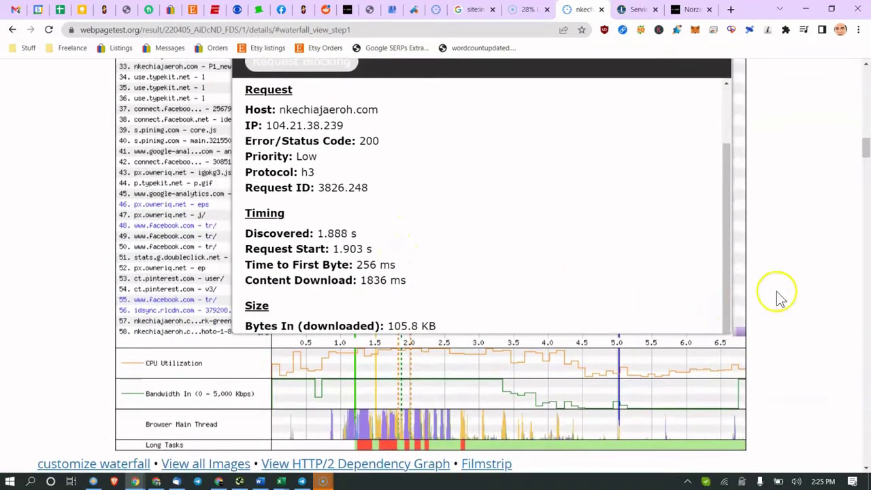
{"action": "triple_click", "coordinate": [358, 316]}
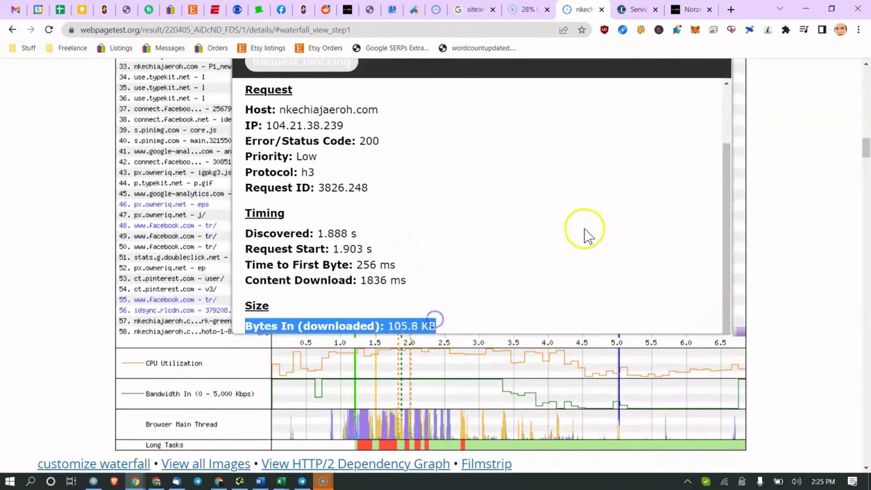
{"action": "scroll", "coordinate": [727, 164], "scroll_direction": "up", "scroll_amount": 3}
{"action": "scroll", "coordinate": [725, 204], "scroll_direction": "up", "scroll_amount": 5}
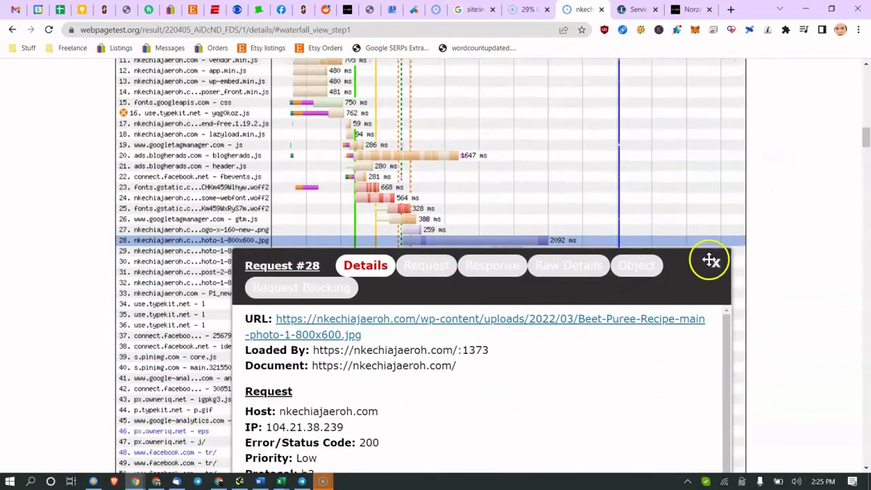
Close request 28's popup and sort Request Details by Bytes Downloaded, largest first.
{"action": "left_click", "coordinate": [711, 259]}
{"action": "scroll", "coordinate": [694, 236], "scroll_direction": "down", "scroll_amount": 3}
{"action": "scroll", "coordinate": [544, 252], "scroll_direction": "up", "scroll_amount": 3}
{"action": "scroll", "coordinate": [385, 265], "scroll_direction": "down", "scroll_amount": 15}
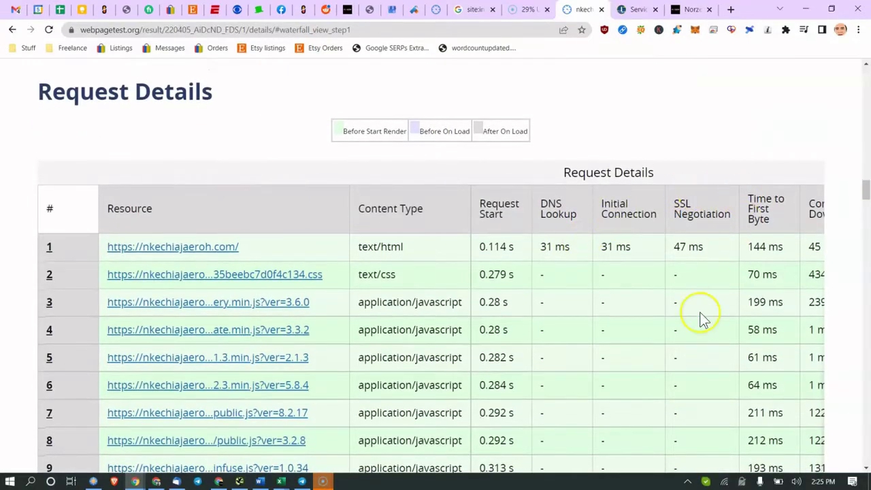
{"action": "left_click_drag", "start_coordinate": [700, 317], "coordinate": [841, 318]}
{"action": "left_click", "coordinate": [535, 204]}
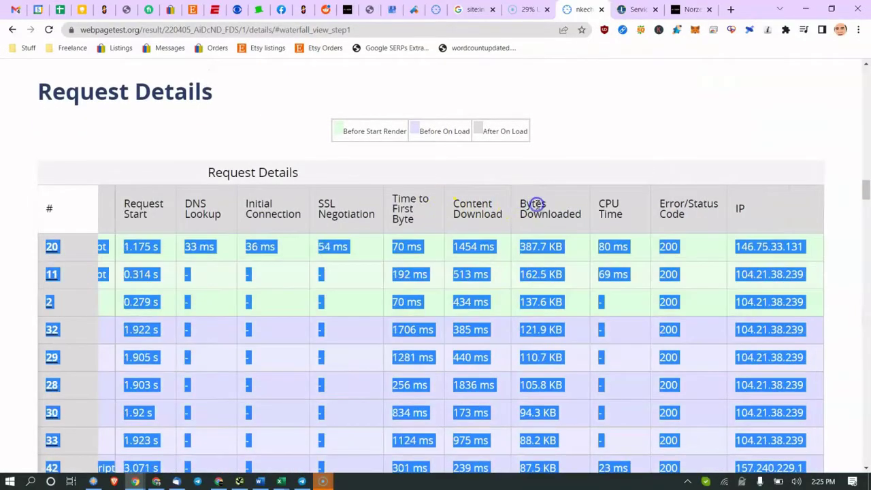
{"action": "left_click", "coordinate": [524, 240]}
{"action": "left_click_drag", "start_coordinate": [531, 251], "coordinate": [58, 231]}
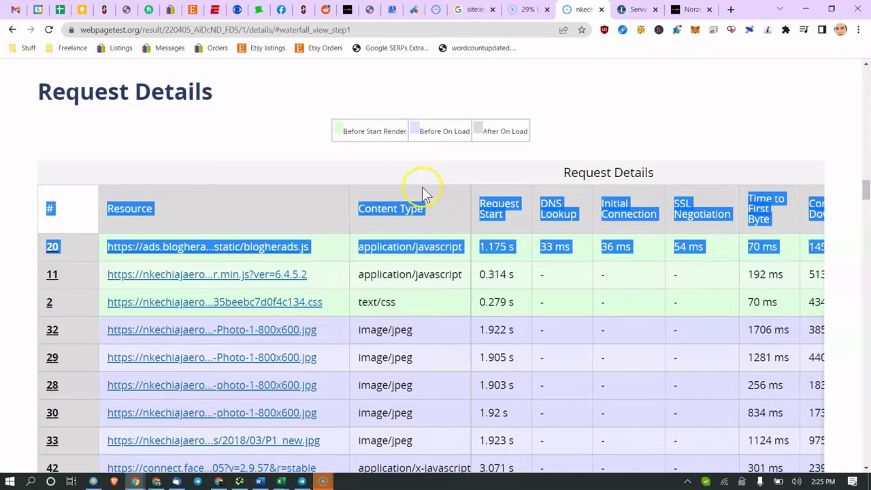
{"action": "left_click", "coordinate": [388, 169]}
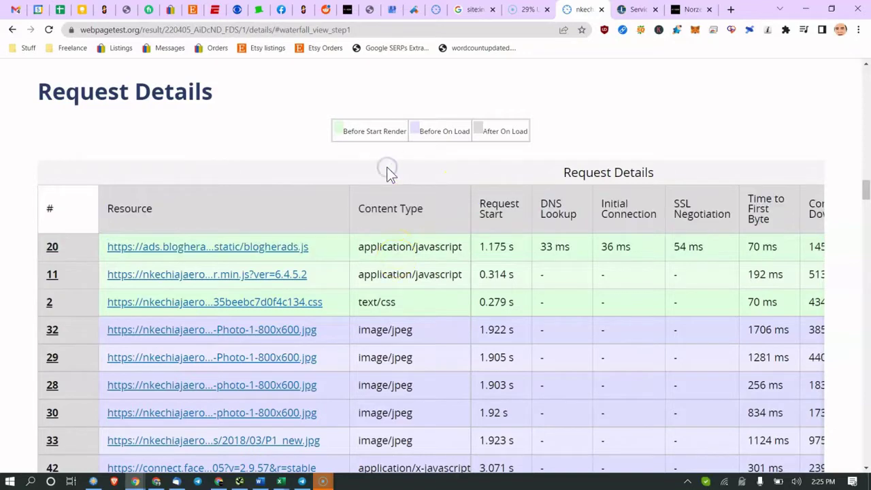
{"action": "left_click", "coordinate": [389, 398]}
Switch to Screaming Frog's crawled image list and select the 951.7 KB image.
{"action": "left_click", "coordinate": [239, 481]}
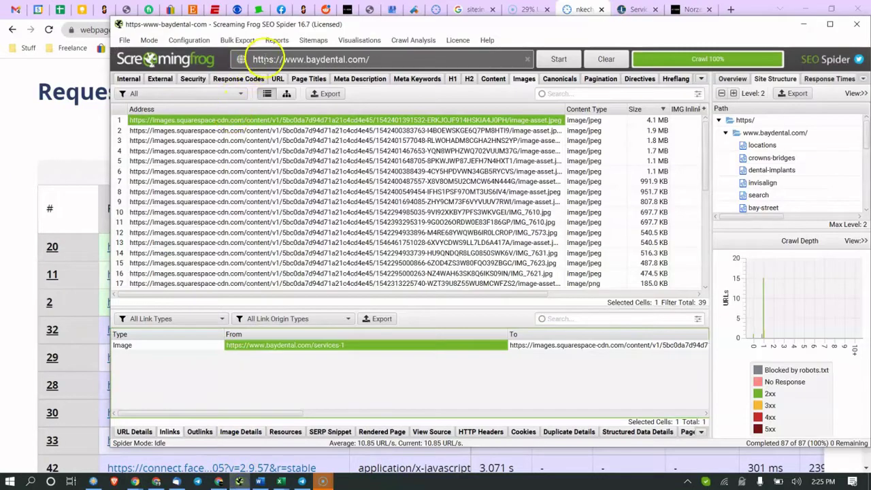
{"action": "left_click", "coordinate": [327, 193]}
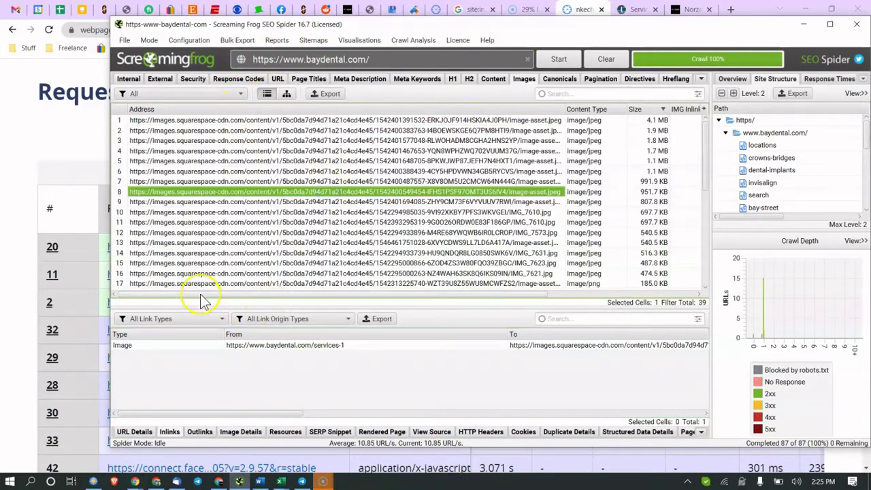
{"action": "left_click", "coordinate": [153, 298]}
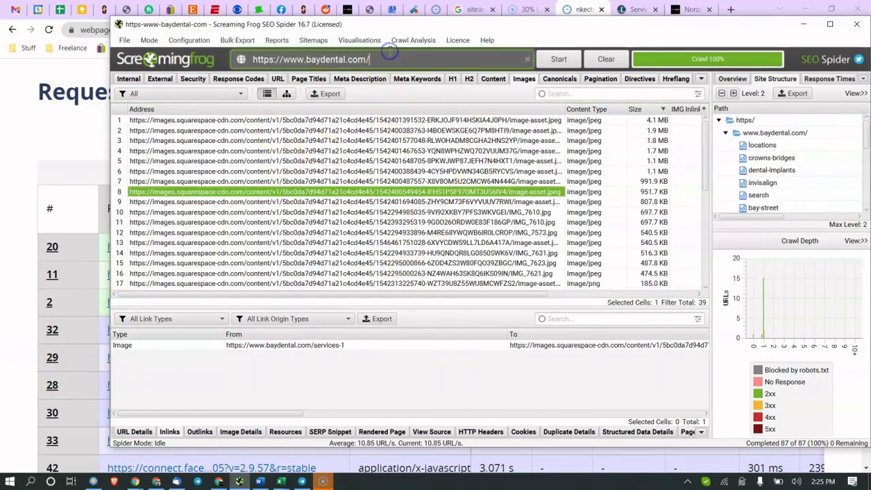
{"action": "left_click", "coordinate": [129, 79]}
{"action": "left_click", "coordinate": [242, 79]}
{"action": "left_click", "coordinate": [300, 79]}
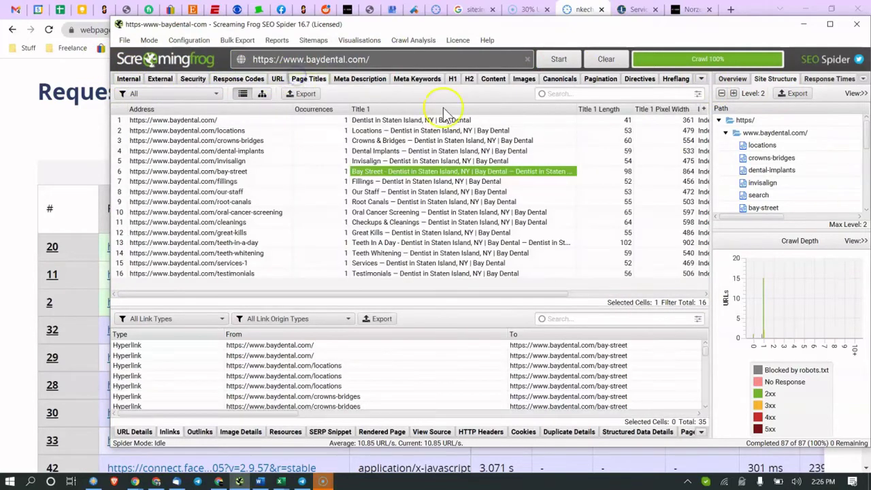
{"action": "left_click", "coordinate": [377, 79]}
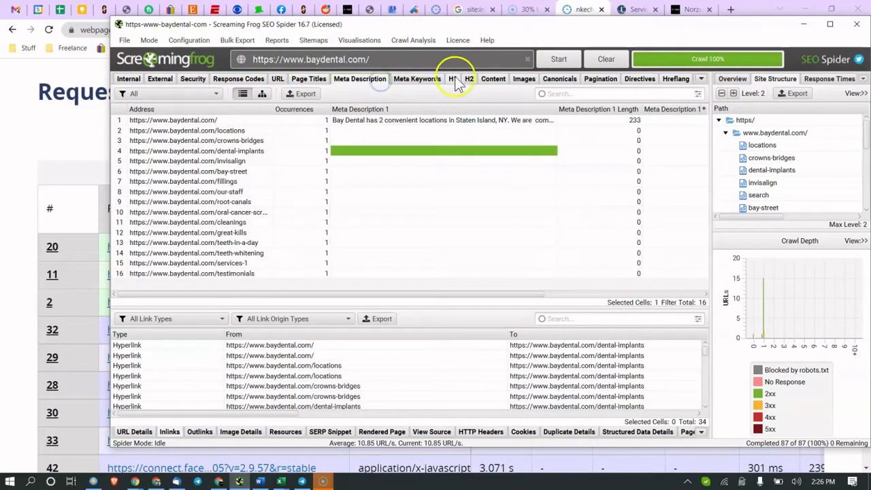
{"action": "left_click", "coordinate": [521, 78]}
{"action": "left_click", "coordinate": [466, 140]}
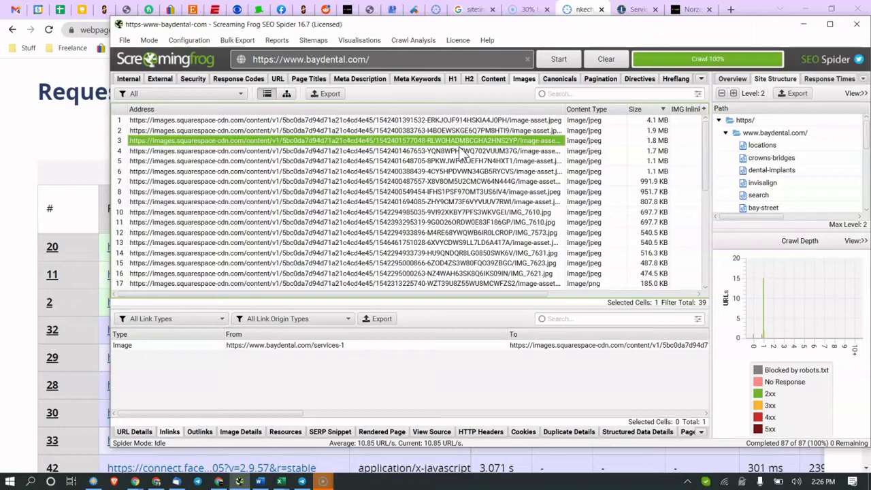
{"action": "scroll", "coordinate": [409, 170], "scroll_direction": "down", "scroll_amount": 7}
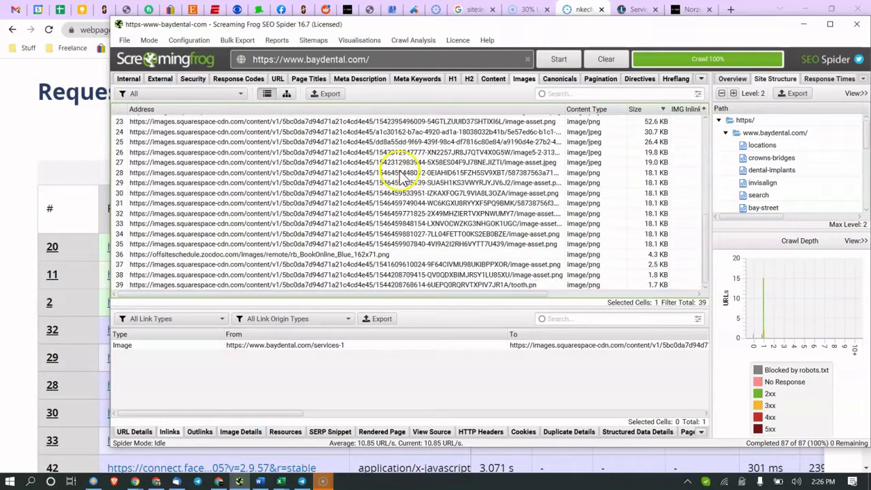
Sort the image list by Address, then by Size with the largest first.
{"action": "scroll", "coordinate": [392, 193], "scroll_direction": "up", "scroll_amount": 5}
{"action": "scroll", "coordinate": [391, 193], "scroll_direction": "up", "scroll_amount": 3}
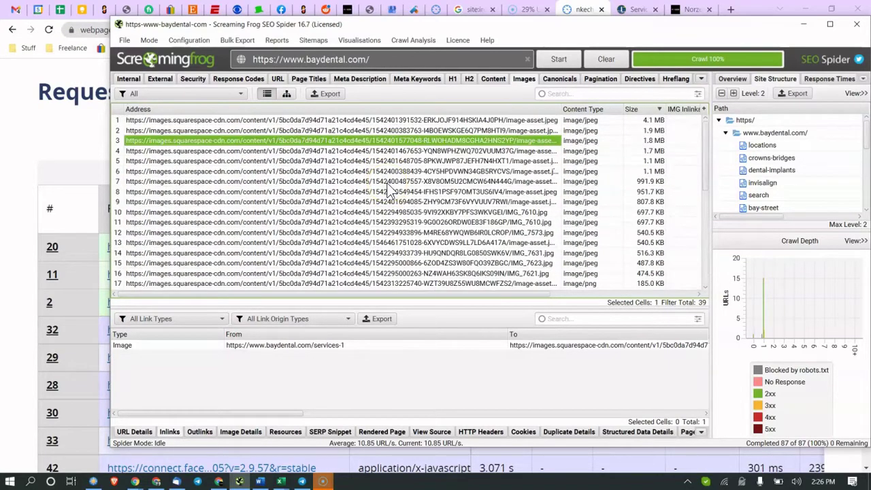
{"action": "left_click", "coordinate": [502, 109]}
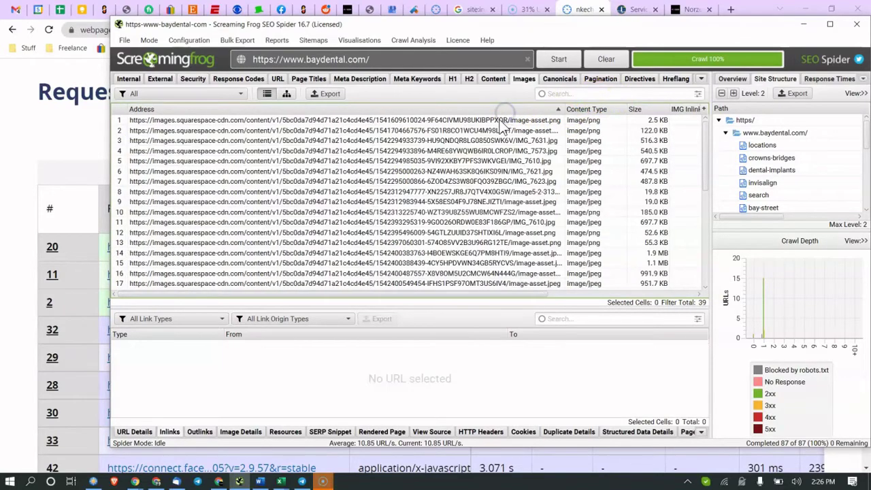
{"action": "left_click", "coordinate": [638, 112]}
{"action": "left_click", "coordinate": [650, 111]}
{"action": "scroll", "coordinate": [300, 235], "scroll_direction": "down", "scroll_amount": 6}
{"action": "scroll", "coordinate": [300, 235], "scroll_direction": "down", "scroll_amount": 2}
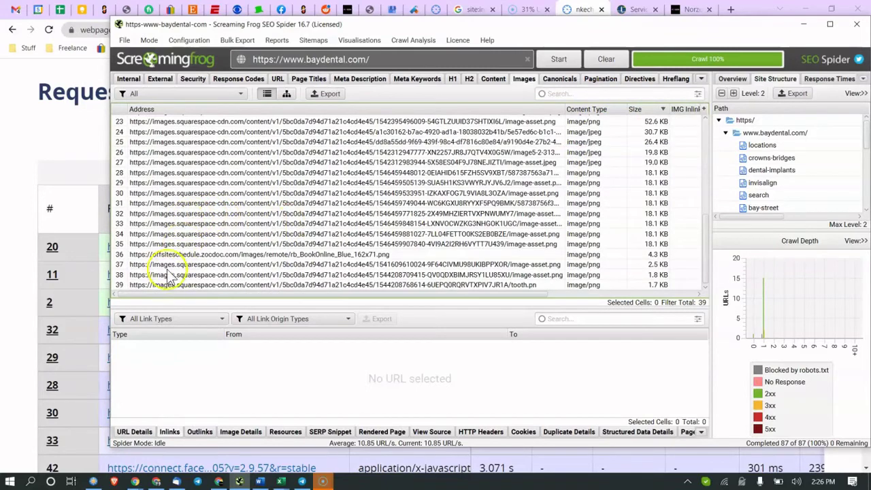
Select the testimonials image, the 185.0 KB our-staff image, and the 1.1 MB image.
{"action": "left_click", "coordinate": [673, 183]}
{"action": "scroll", "coordinate": [673, 183], "scroll_direction": "up", "scroll_amount": 4}
{"action": "left_click", "coordinate": [653, 158]}
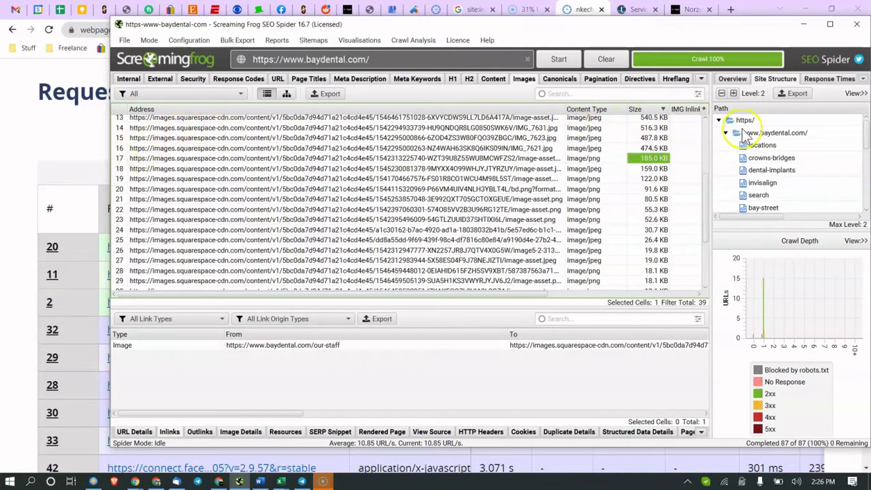
{"action": "scroll", "coordinate": [591, 162], "scroll_direction": "up", "scroll_amount": 4}
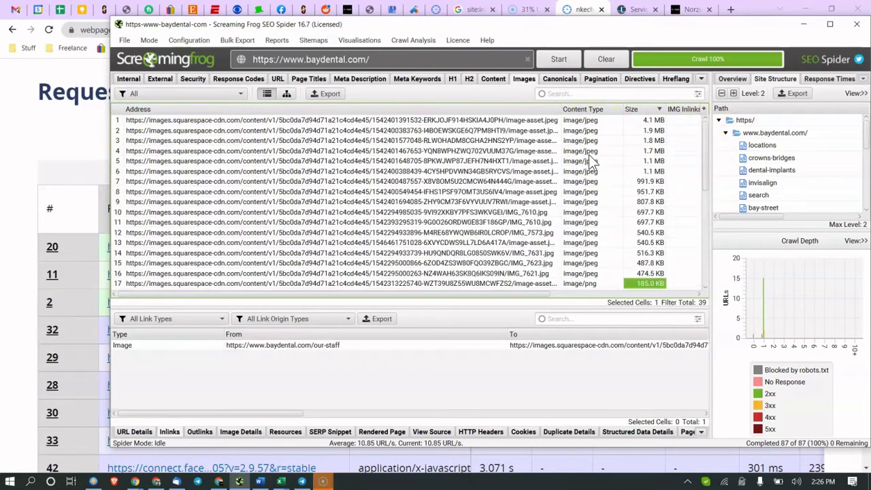
{"action": "left_click", "coordinate": [641, 172]}
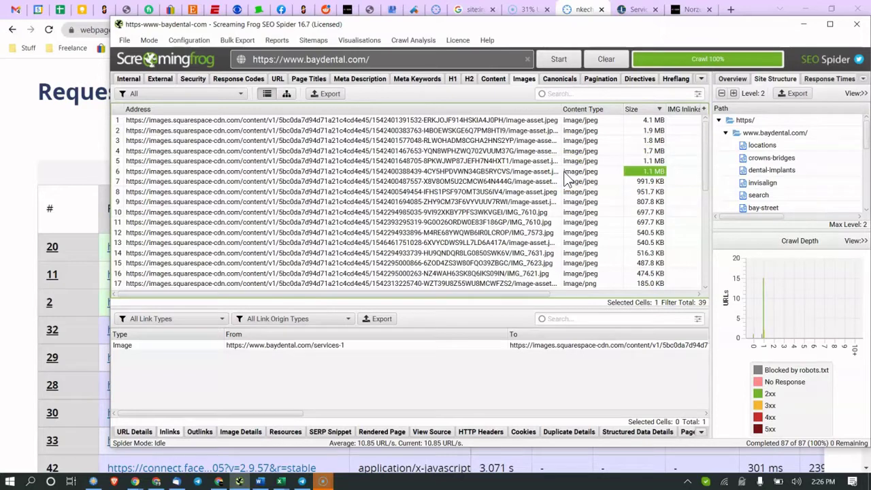
Compare the top rows (4.1, 1.9, 1.8, 1.1 MB), settling on the 4.1 MB image.
{"action": "left_click", "coordinate": [548, 119]}
{"action": "left_click", "coordinate": [543, 129]}
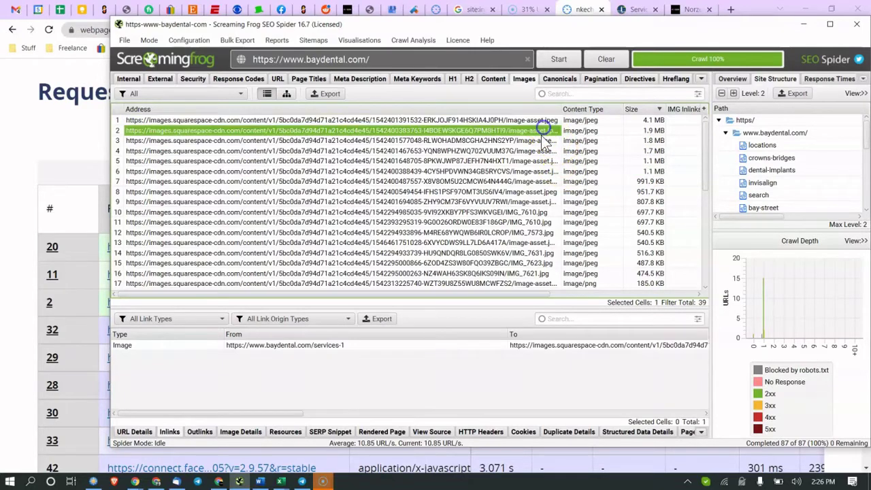
{"action": "left_click", "coordinate": [543, 138], "text": "shift"}
{"action": "left_click", "coordinate": [539, 163]}
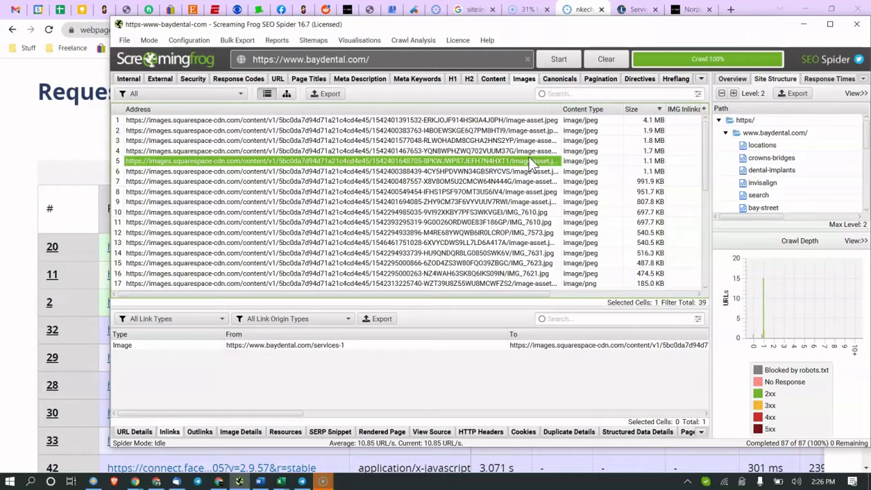
{"action": "left_click", "coordinate": [529, 130]}
{"action": "left_click", "coordinate": [527, 121]}
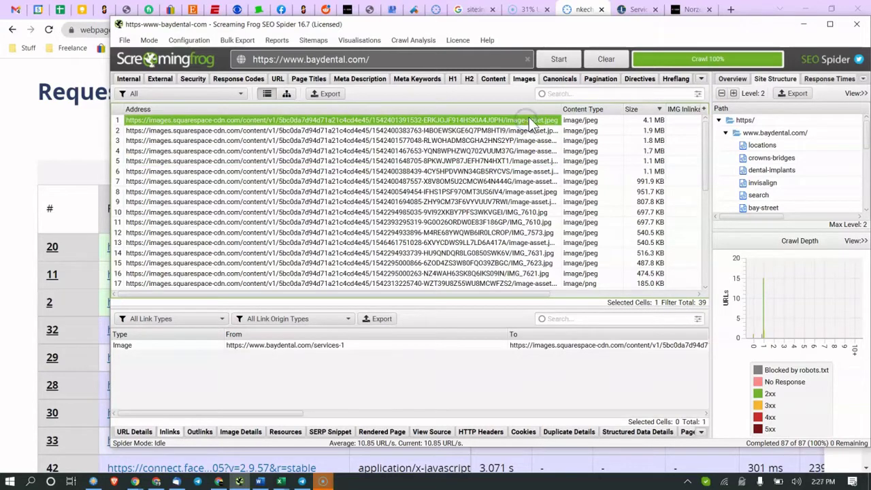
{"action": "left_click", "coordinate": [523, 120]}
Open the 4.1 MB image in the browser, then switch to the Bay Dental services tab.
{"action": "right_click", "coordinate": [514, 126]}
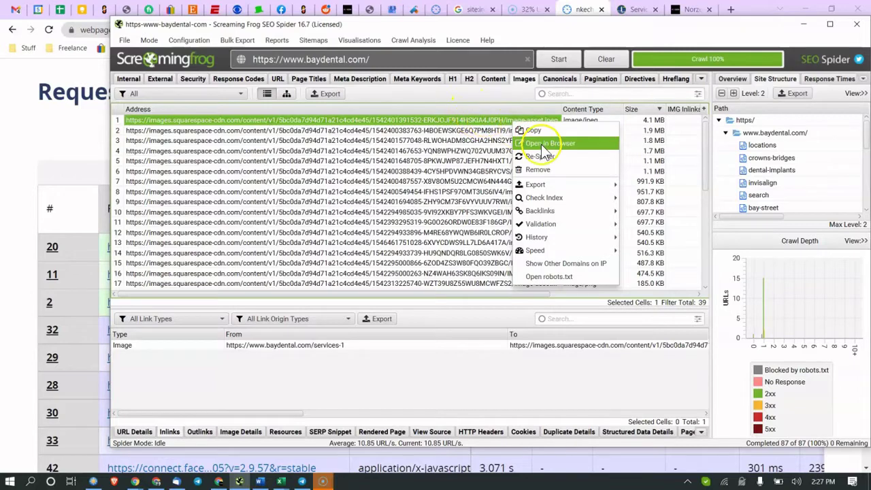
{"action": "left_click", "coordinate": [542, 145]}
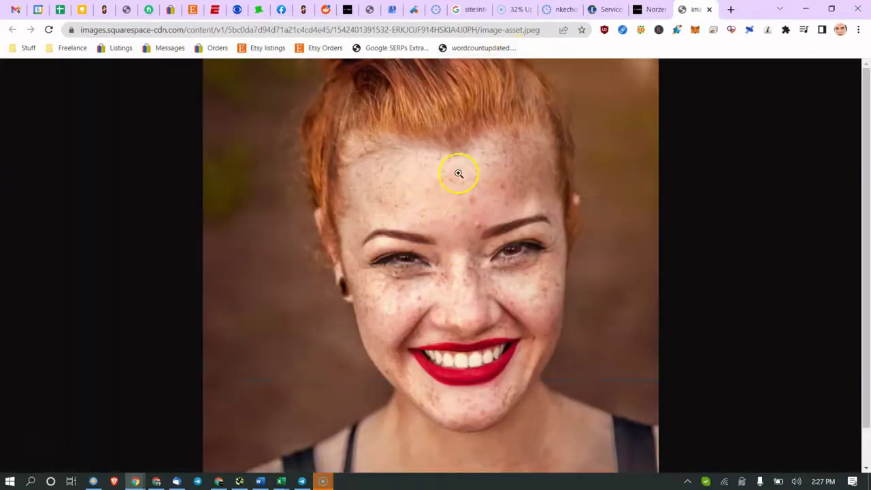
{"action": "left_click", "coordinate": [593, 9]}
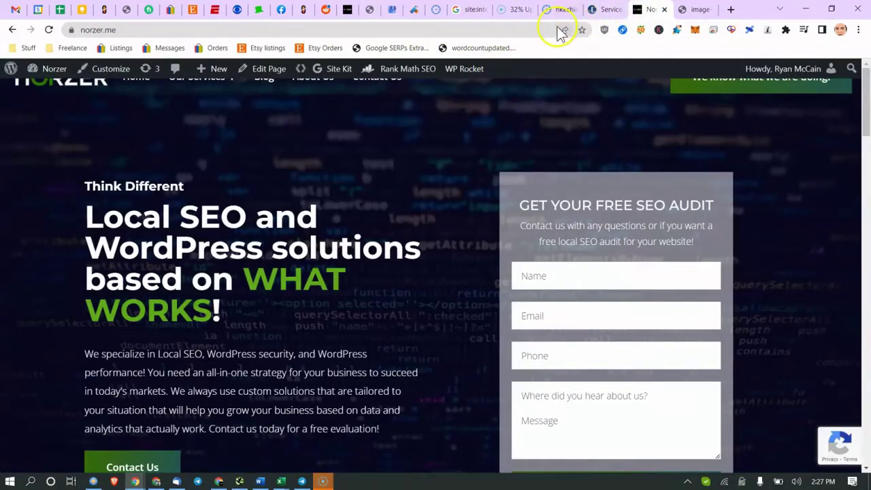
Paste the Interesting Answers address into the address bar and load the site.
{"action": "left_click", "coordinate": [536, 31]}
{"action": "type", "text": "interestinganswers.com"}
{"action": "key", "text": "Return"}
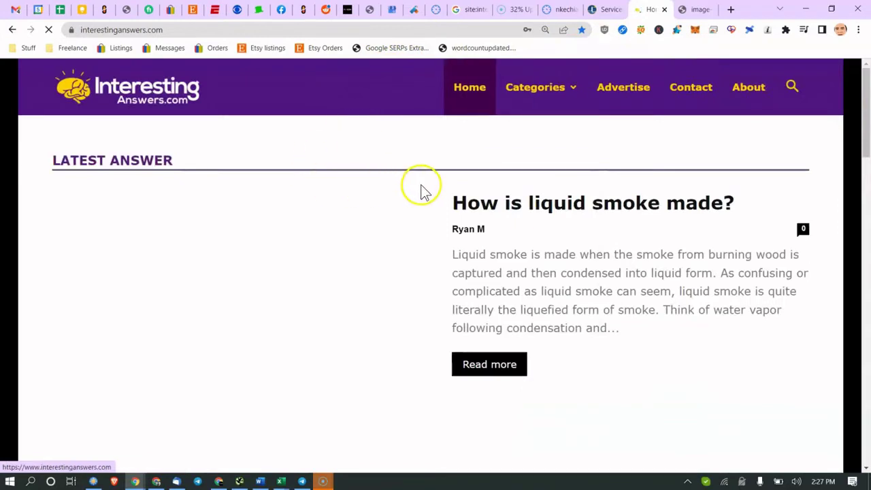
{"action": "scroll", "coordinate": [554, 175], "scroll_direction": "down", "scroll_amount": 1}
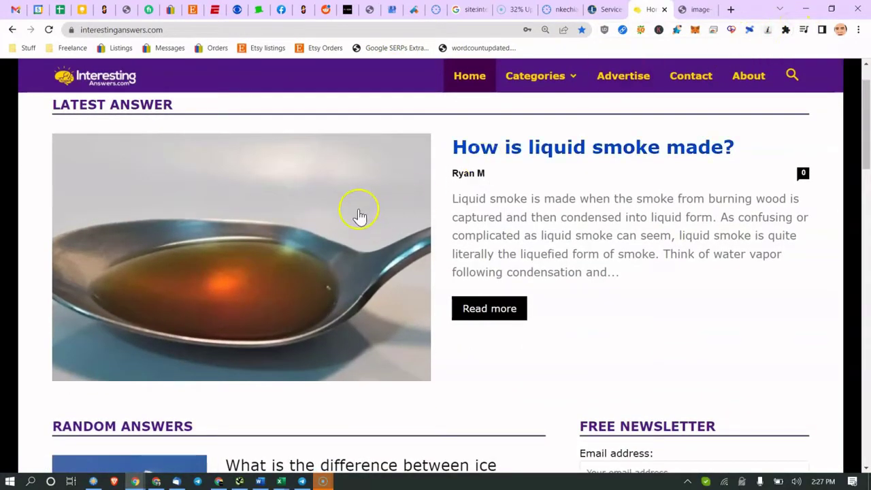
View the spoon image's info, noting its 9.97 KB file size, then close it.
{"action": "right_click", "coordinate": [307, 204]}
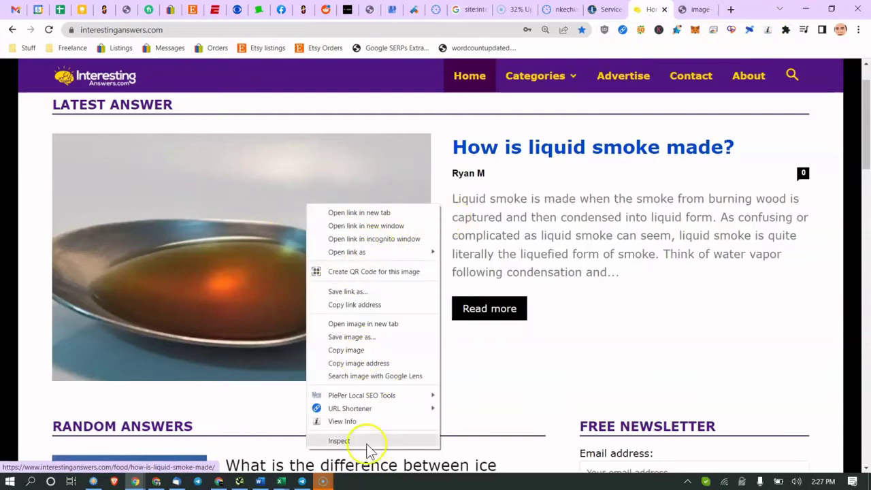
{"action": "left_click", "coordinate": [361, 422]}
{"action": "left_click_drag", "start_coordinate": [409, 290], "coordinate": [514, 292]}
{"action": "left_click", "coordinate": [653, 227]}
{"action": "scroll", "coordinate": [507, 279], "scroll_direction": "down", "scroll_amount": 1}
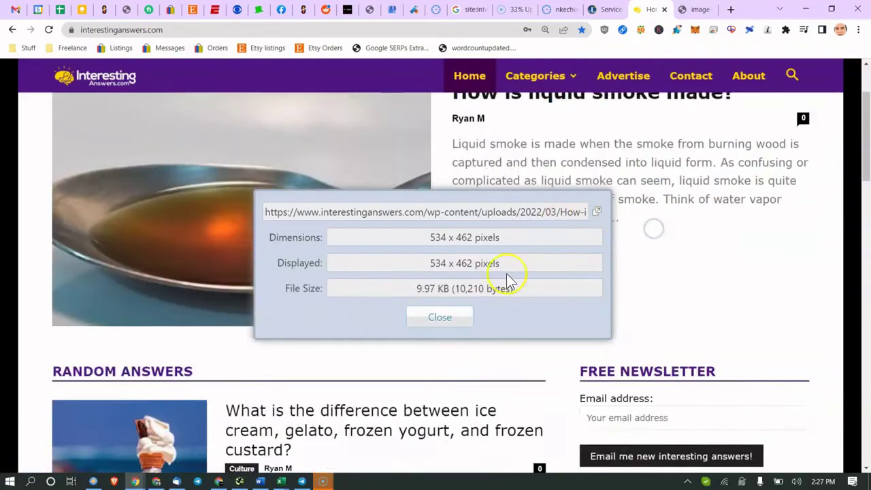
{"action": "scroll", "coordinate": [476, 293], "scroll_direction": "down", "scroll_amount": 4}
{"action": "left_click", "coordinate": [436, 316]}
Open the article about walking under a ladder and scroll through it.
{"action": "scroll", "coordinate": [432, 310], "scroll_direction": "down", "scroll_amount": 3}
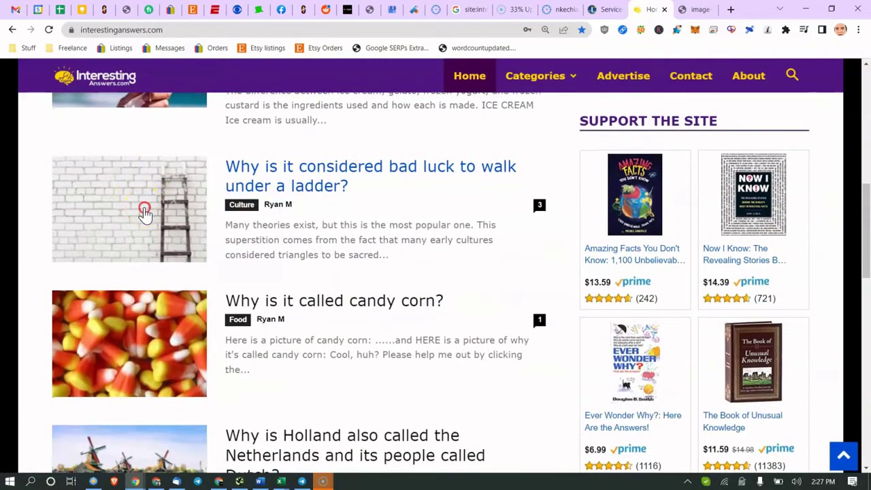
{"action": "right_click", "coordinate": [145, 212]}
{"action": "left_click", "coordinate": [359, 167]}
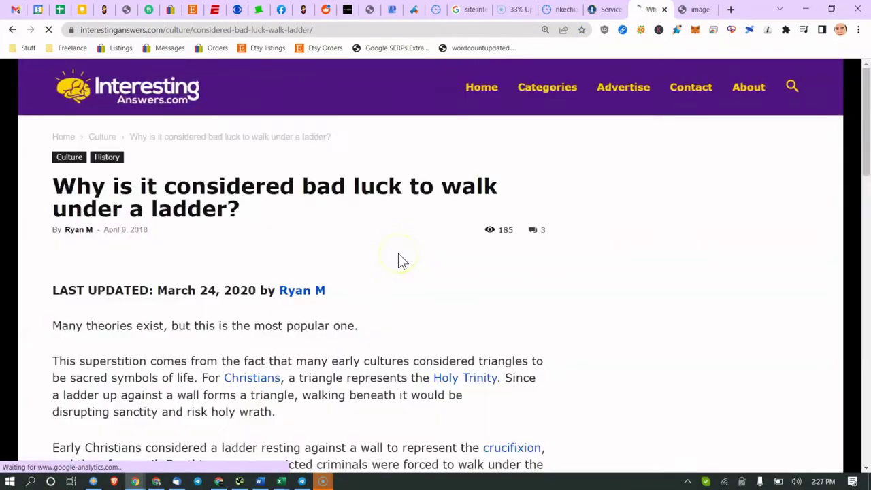
{"action": "scroll", "coordinate": [172, 223], "scroll_direction": "down", "scroll_amount": 3}
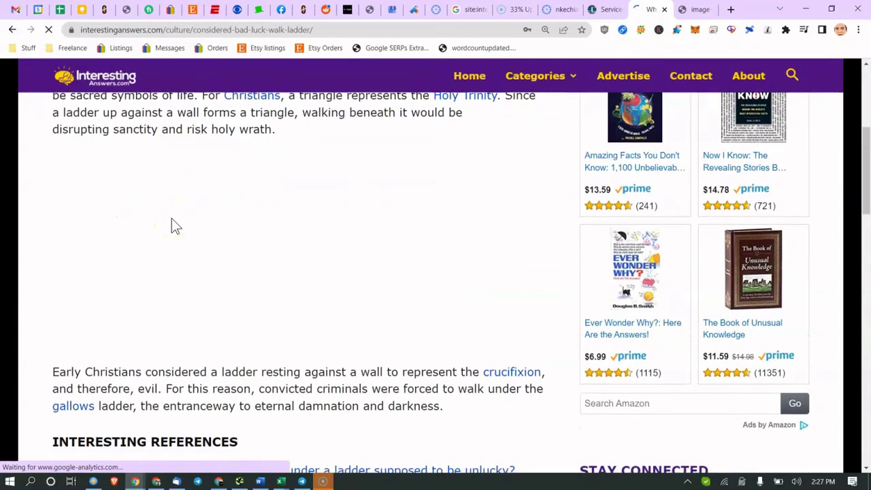
{"action": "scroll", "coordinate": [252, 232], "scroll_direction": "down", "scroll_amount": 2}
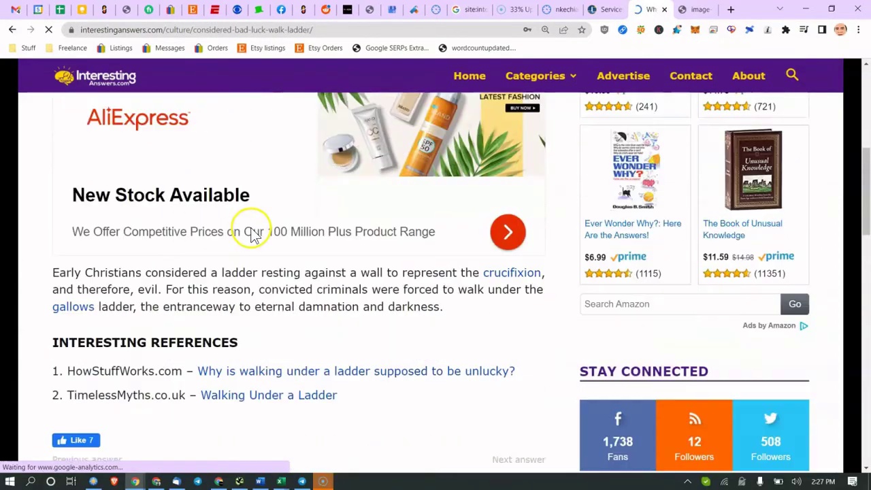
{"action": "scroll", "coordinate": [266, 247], "scroll_direction": "down", "scroll_amount": 10}
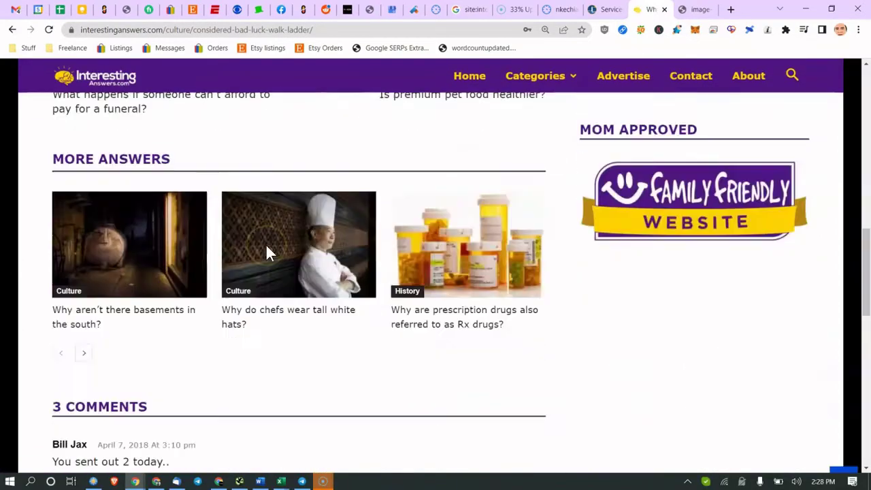
{"action": "scroll", "coordinate": [266, 249], "scroll_direction": "down", "scroll_amount": 8}
{"action": "scroll", "coordinate": [266, 249], "scroll_direction": "up", "scroll_amount": 10}
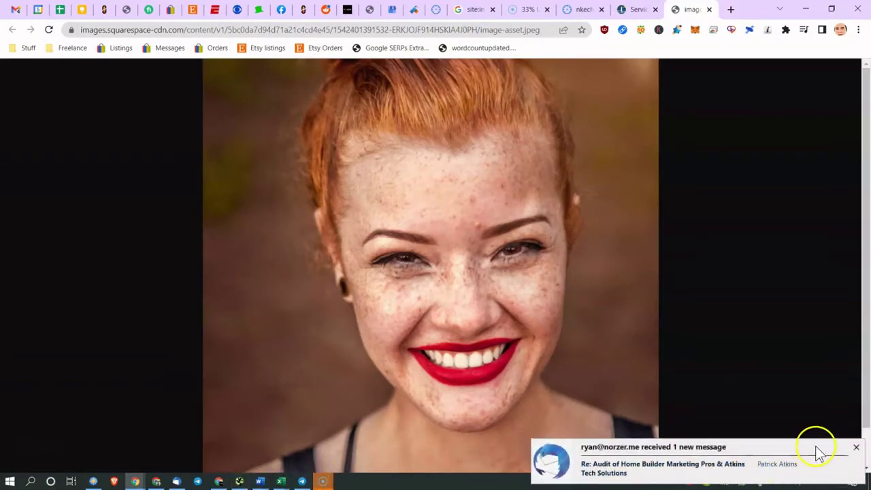
Return to Screaming Frog, select the 4.1 MB image row, and widen the Address column.
{"action": "left_click", "coordinate": [856, 447]}
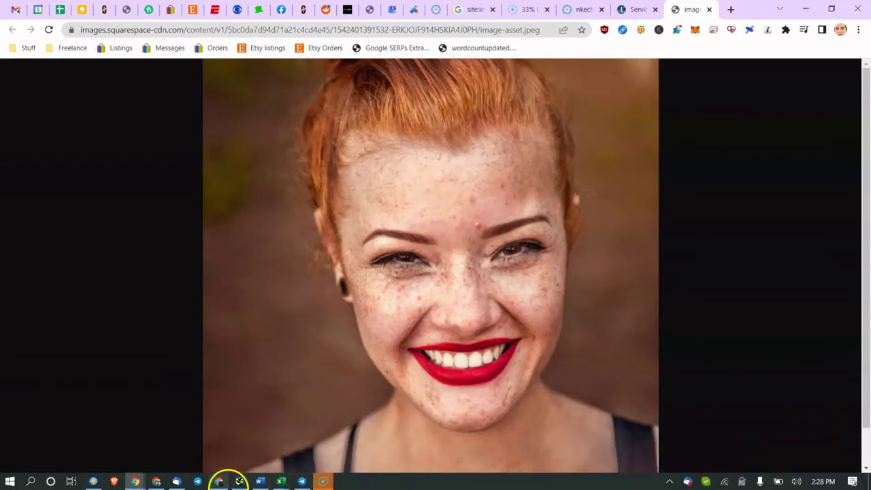
{"action": "left_click", "coordinate": [239, 481]}
{"action": "left_click", "coordinate": [331, 212]}
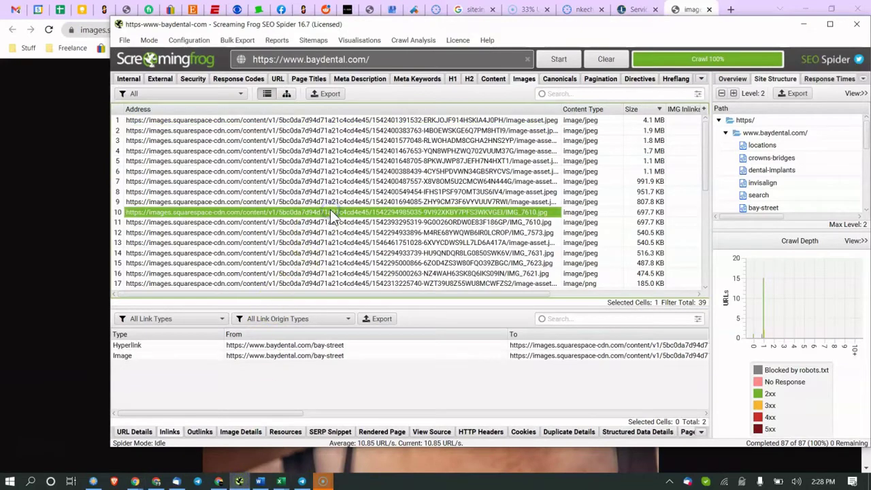
{"action": "left_click", "coordinate": [468, 120]}
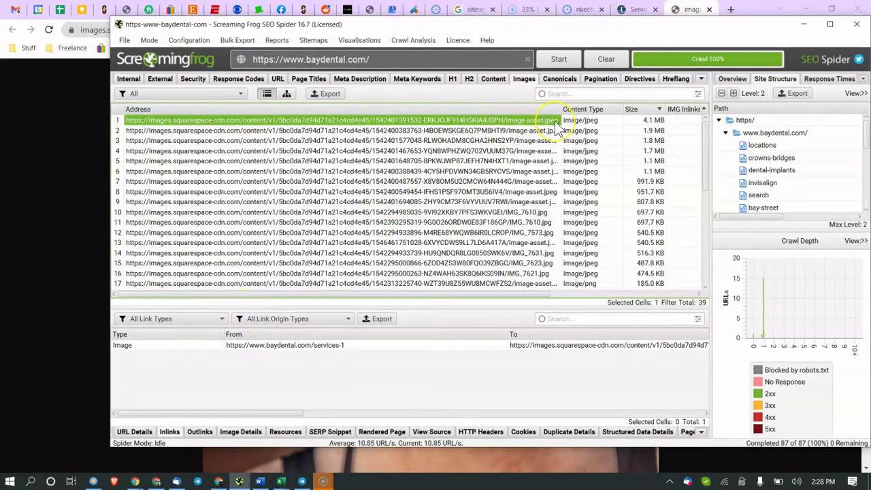
{"action": "left_click_drag", "start_coordinate": [561, 109], "coordinate": [586, 109]}
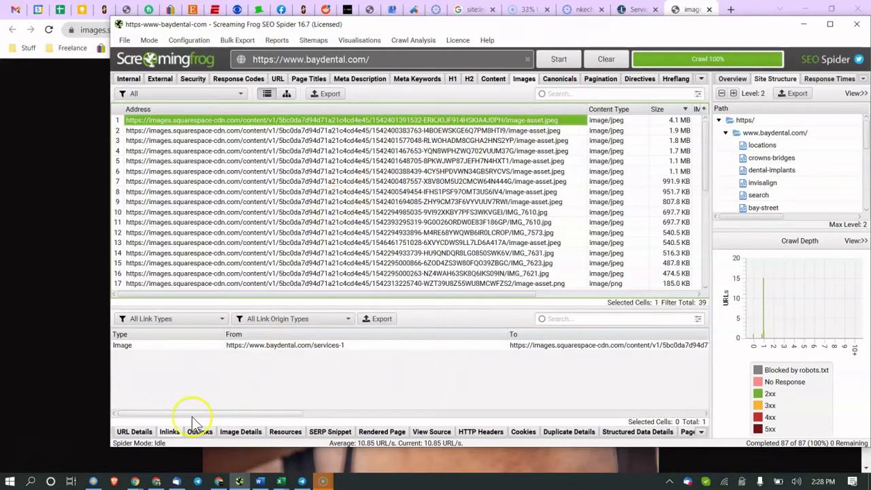
Open the image's URL Details, then its Inlinks, selecting the services-1 page.
{"action": "left_click", "coordinate": [144, 433]}
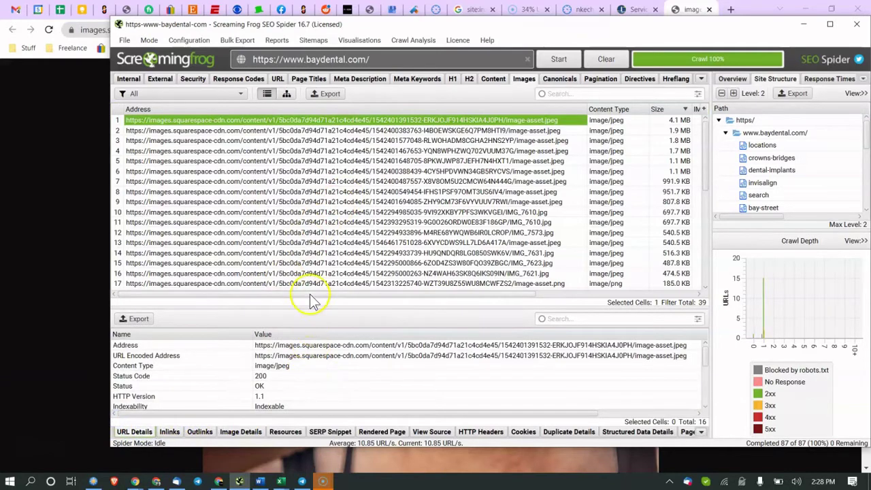
{"action": "left_click_drag", "start_coordinate": [305, 308], "coordinate": [305, 247]}
{"action": "left_click", "coordinate": [290, 335]}
{"action": "scroll", "coordinate": [289, 334], "scroll_direction": "down", "scroll_amount": 1}
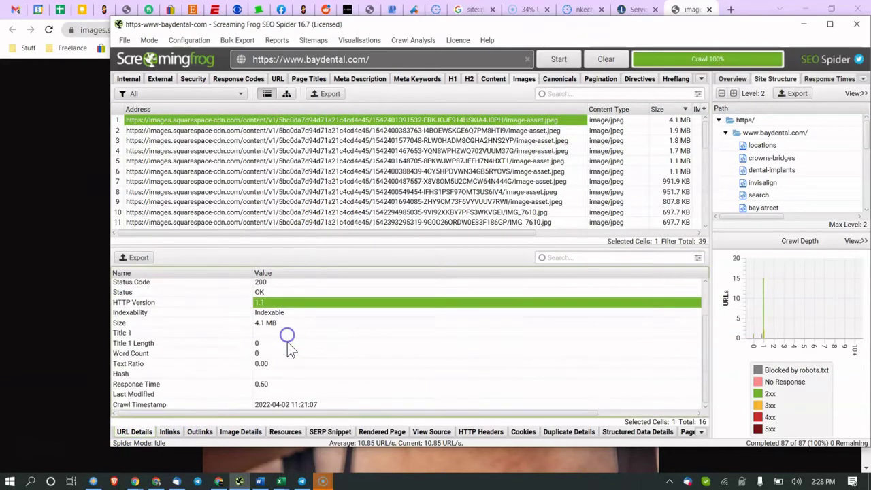
{"action": "scroll", "coordinate": [300, 333], "scroll_direction": "up", "scroll_amount": 1}
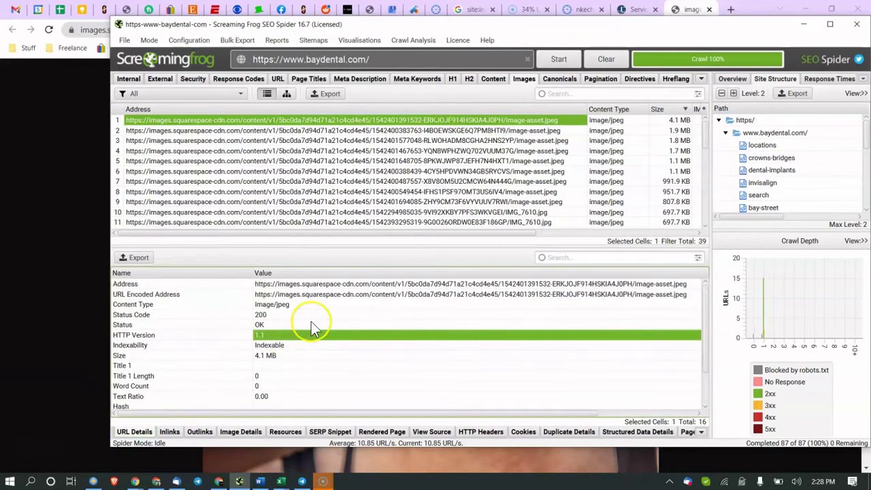
{"action": "left_click", "coordinate": [169, 431]}
{"action": "left_click", "coordinate": [296, 285]}
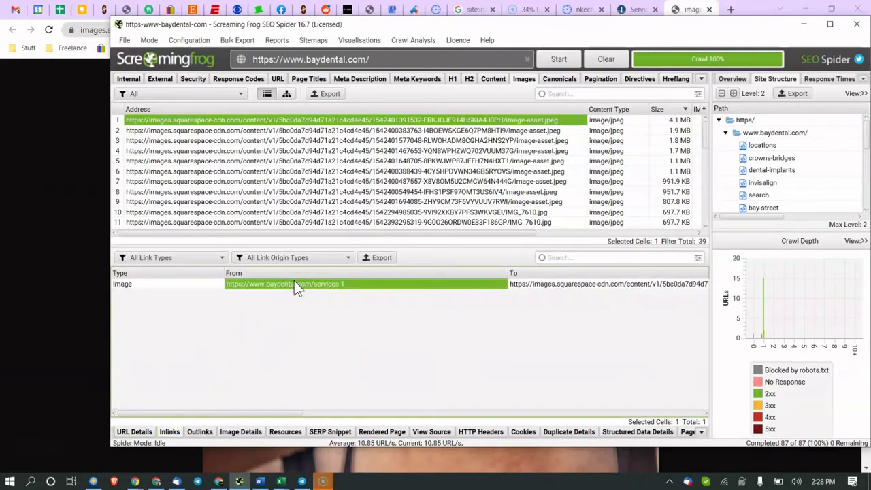
Bring the full-size portrait forward and zoom in and out to inspect its detail.
{"action": "left_click", "coordinate": [55, 193]}
{"action": "left_click", "coordinate": [325, 191]}
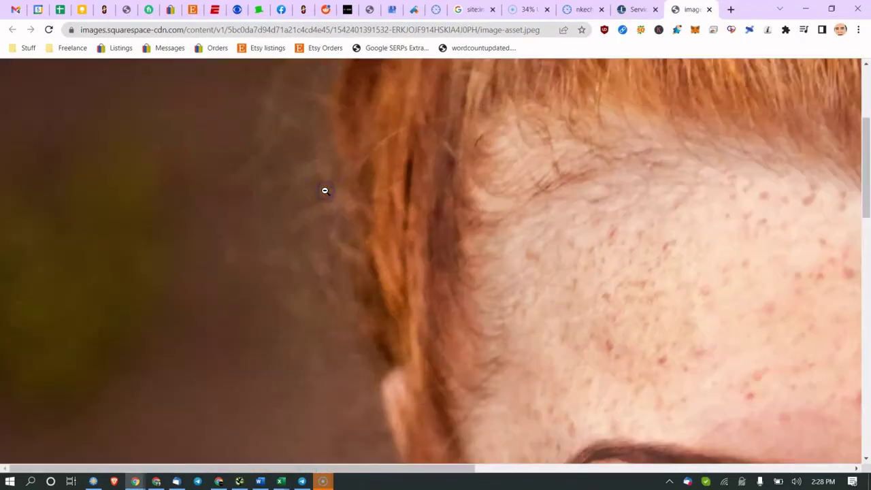
{"action": "left_click", "coordinate": [325, 191]}
{"action": "left_click", "coordinate": [326, 191]}
{"action": "left_click", "coordinate": [325, 191]}
{"action": "left_click", "coordinate": [325, 191]}
{"action": "left_click", "coordinate": [326, 191]}
{"action": "left_click", "coordinate": [325, 192]}
{"action": "left_click", "coordinate": [326, 191]}
Save the image to Downloads as image-asset (1).jpeg and open the downloaded file.
{"action": "right_click", "coordinate": [326, 191]}
{"action": "left_click", "coordinate": [360, 210]}
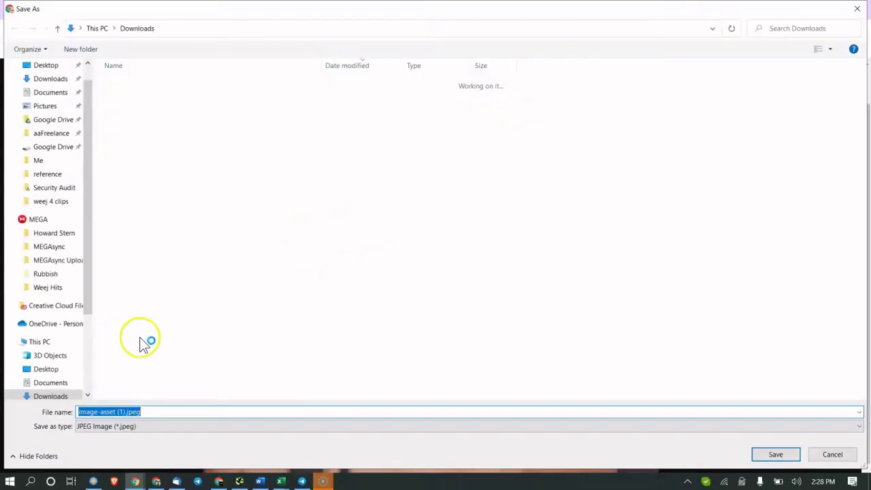
{"action": "left_click", "coordinate": [113, 411]}
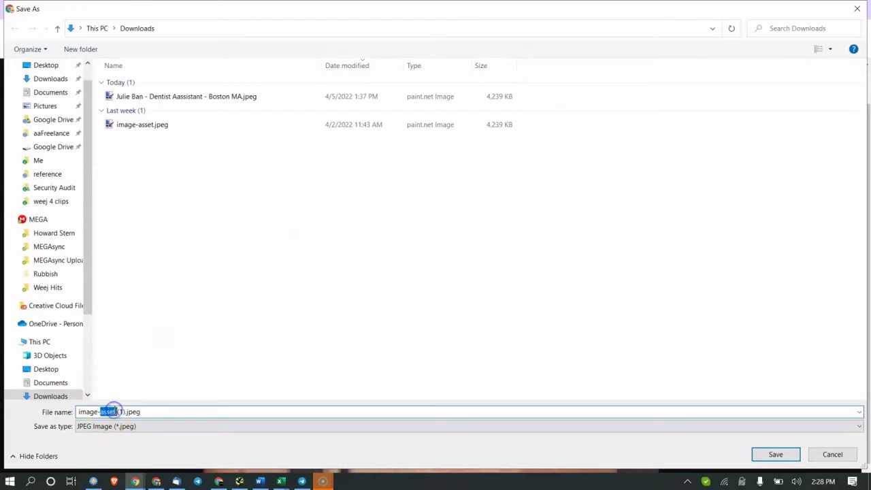
{"action": "left_click", "coordinate": [774, 453]}
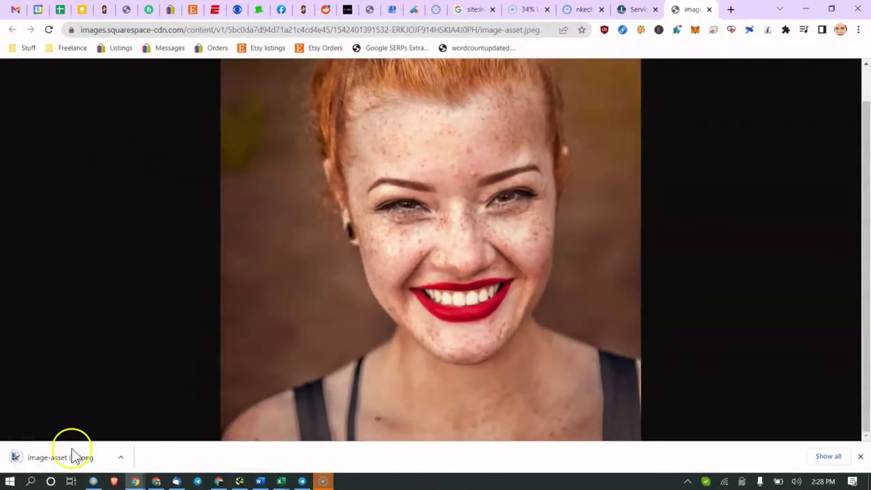
{"action": "left_click", "coordinate": [75, 454]}
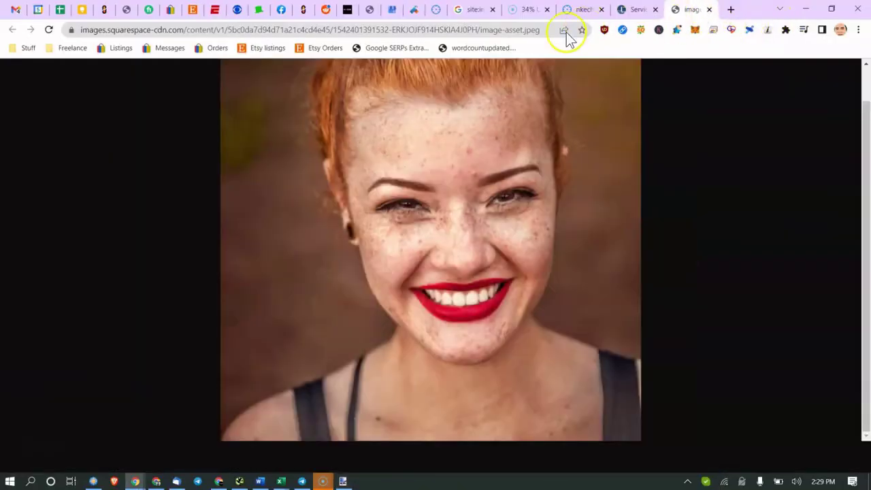
Search from the address bar for 'image optimizer'.
{"action": "left_click", "coordinate": [492, 28]}
{"action": "type", "text": "jp"}
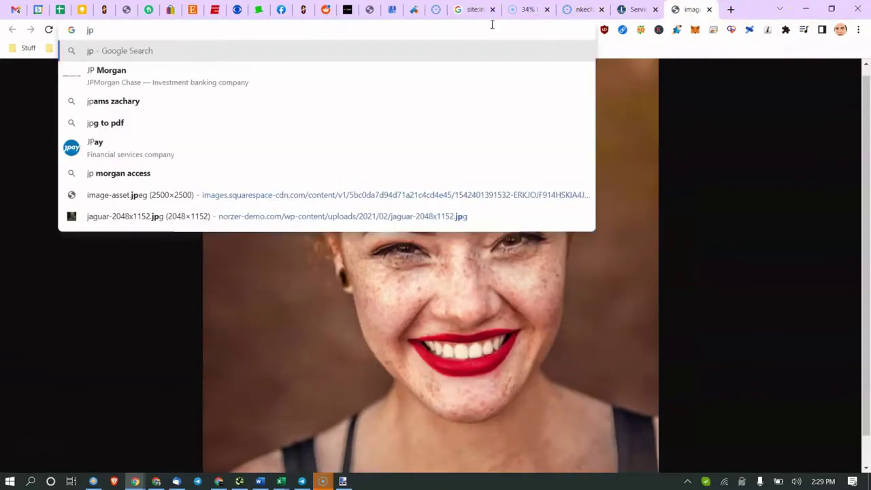
{"action": "key", "text": "BackSpace"}
{"action": "key", "text": "BackSpace"}
{"action": "type", "text": "image optimizer"}
{"action": "key", "text": "Return"}
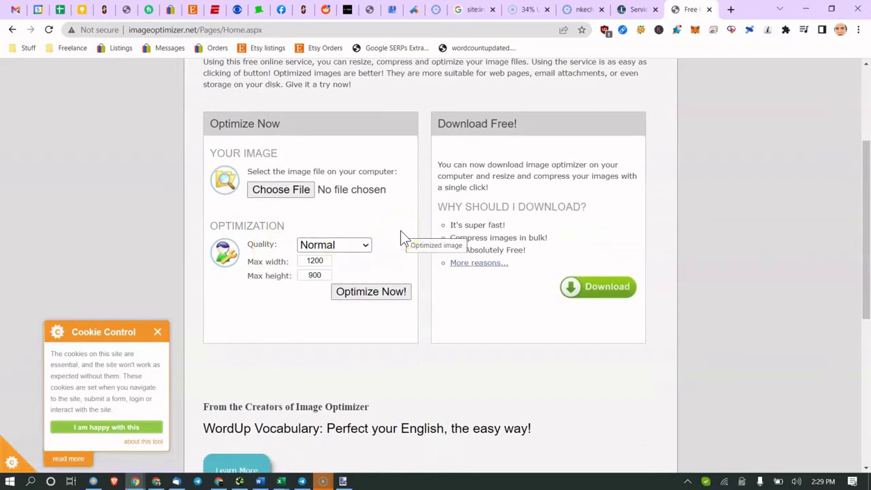
Scroll through the Free Image Optimizer page, then switch to the photo in paint.net.
{"action": "scroll", "coordinate": [402, 238], "scroll_direction": "down", "scroll_amount": 2}
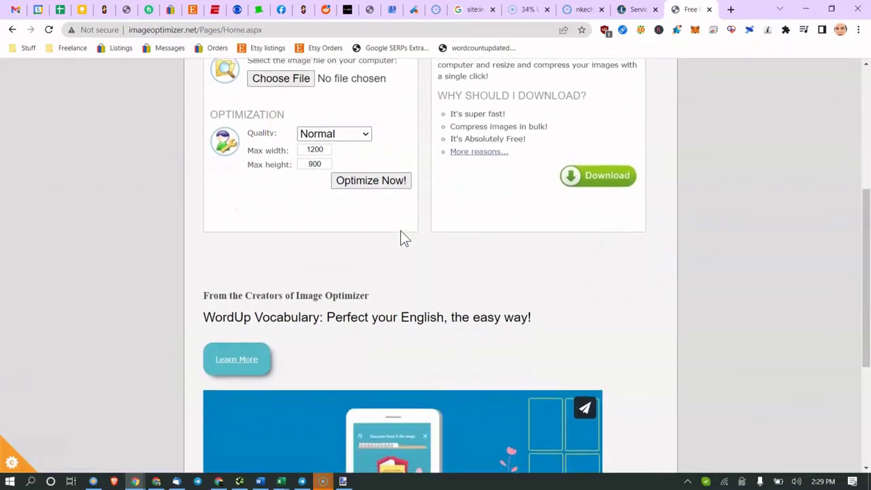
{"action": "scroll", "coordinate": [436, 204], "scroll_direction": "up", "scroll_amount": 3}
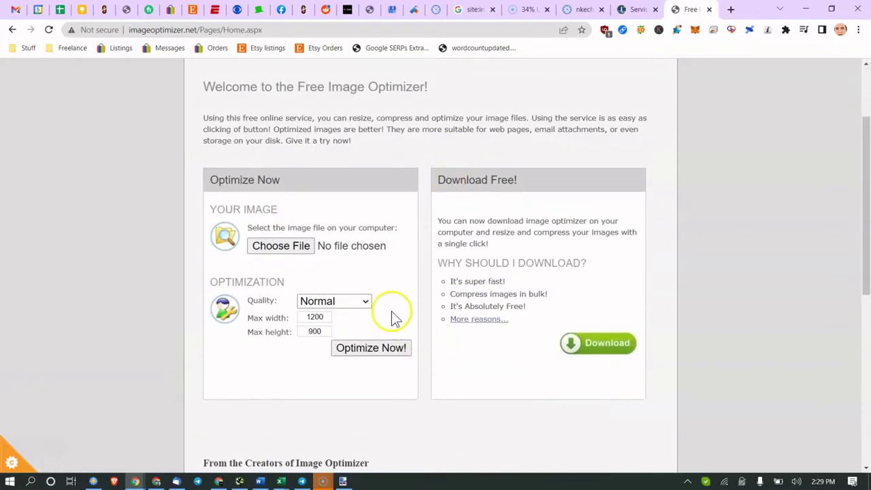
{"action": "left_click", "coordinate": [343, 482]}
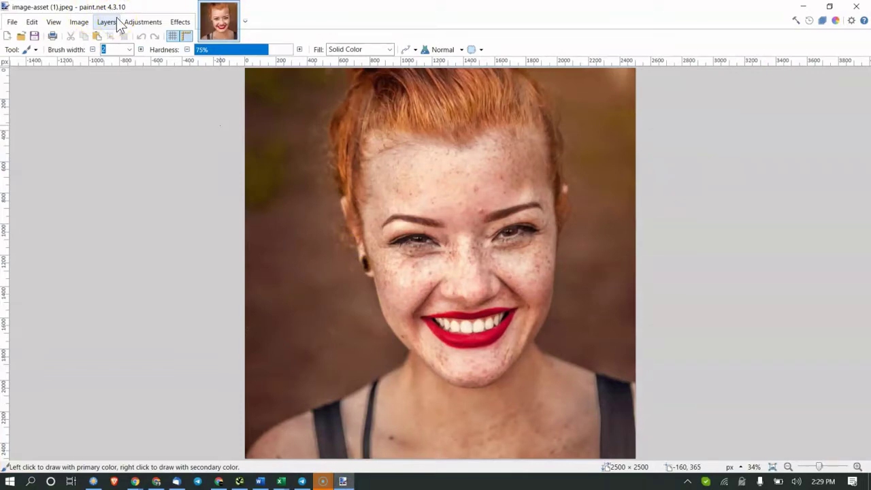
Click the canvas once, leaving a stray brush mark, and open paint.net's Image menu.
{"action": "left_click", "coordinate": [345, 232]}
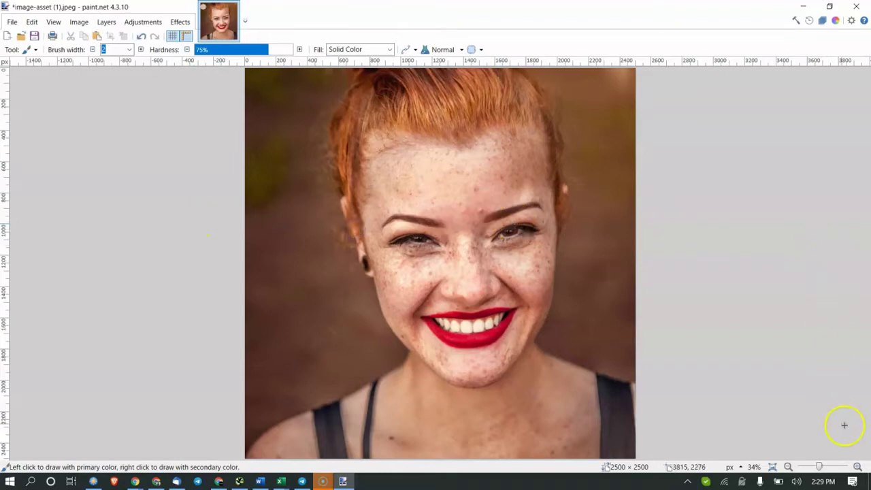
{"action": "left_click", "coordinate": [78, 21]}
{"action": "left_click", "coordinate": [94, 52]}
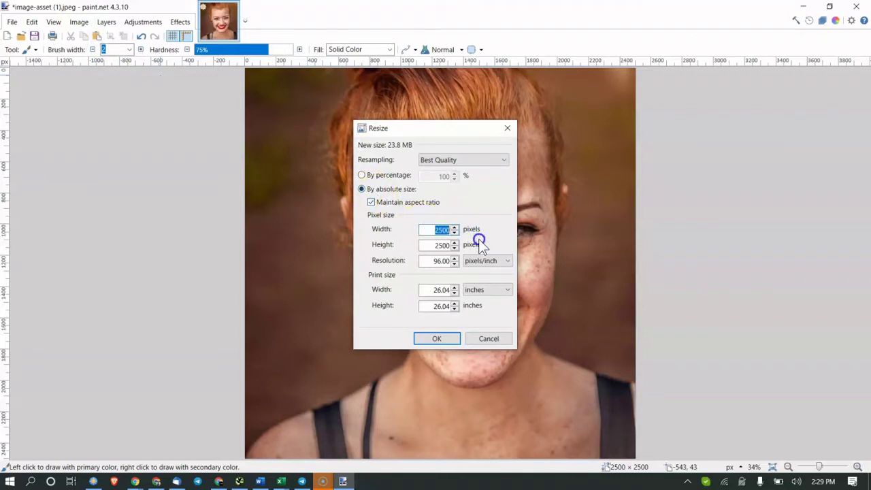
{"action": "type", "text": "1"}
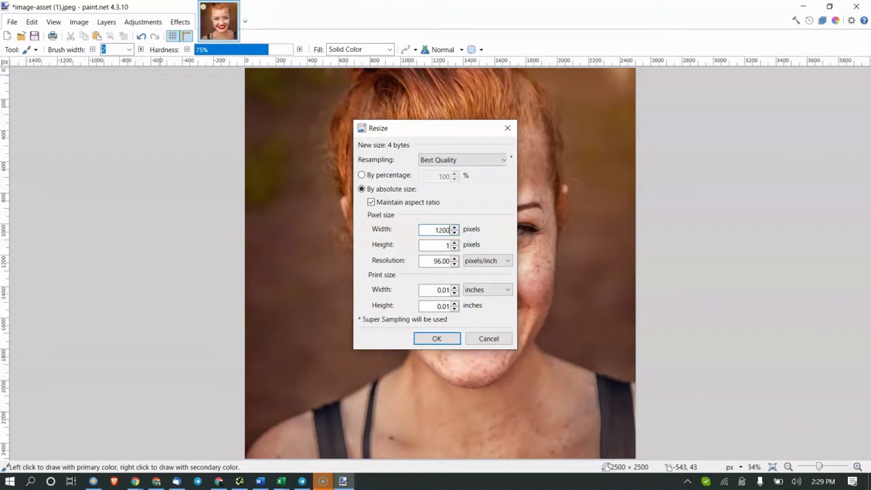
{"action": "left_click", "coordinate": [500, 342]}
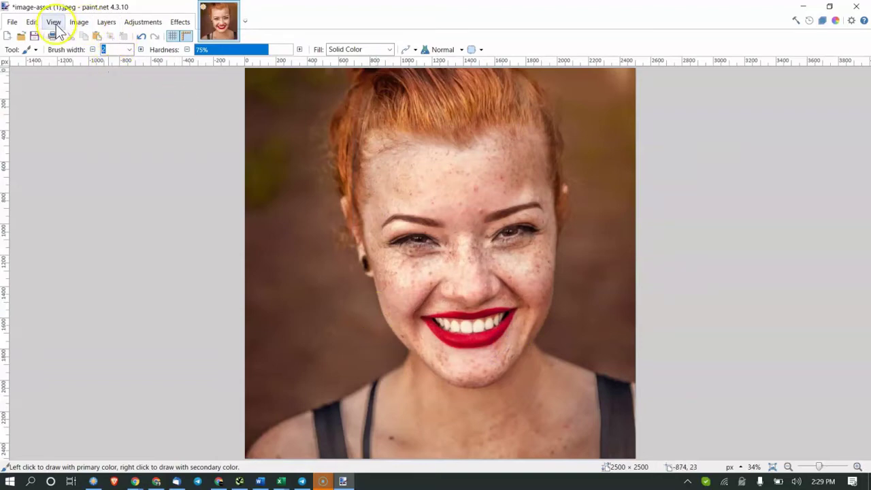
Start Save As and reuse the existing dentist-assistant photo's file name in Downloads.
{"action": "left_click", "coordinate": [10, 22]}
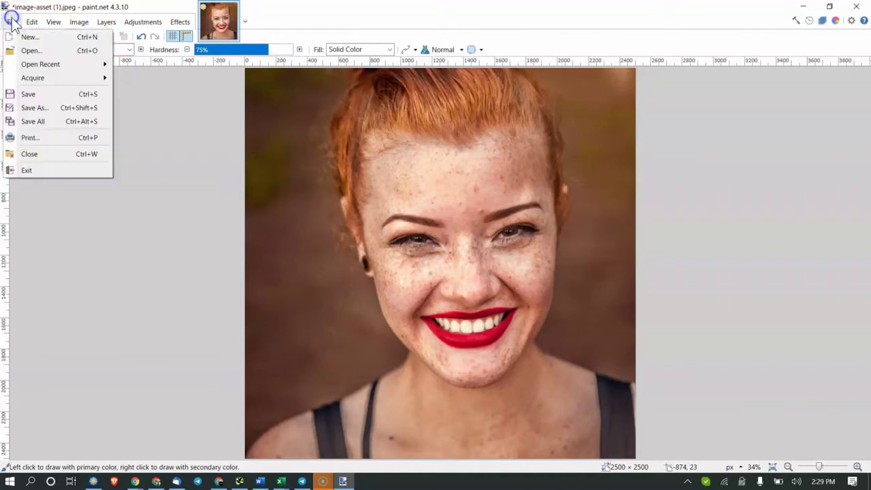
{"action": "left_click", "coordinate": [31, 109]}
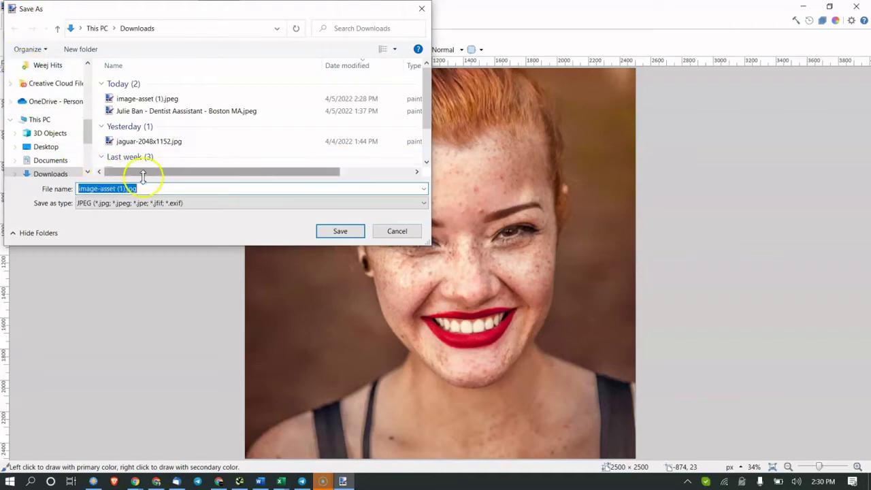
{"action": "left_click", "coordinate": [219, 110]}
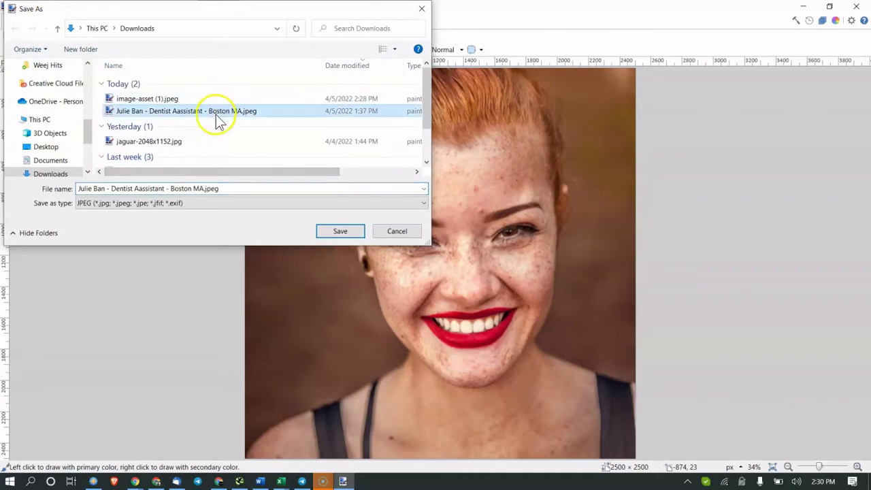
{"action": "left_click", "coordinate": [149, 111]}
{"action": "left_click", "coordinate": [154, 109]}
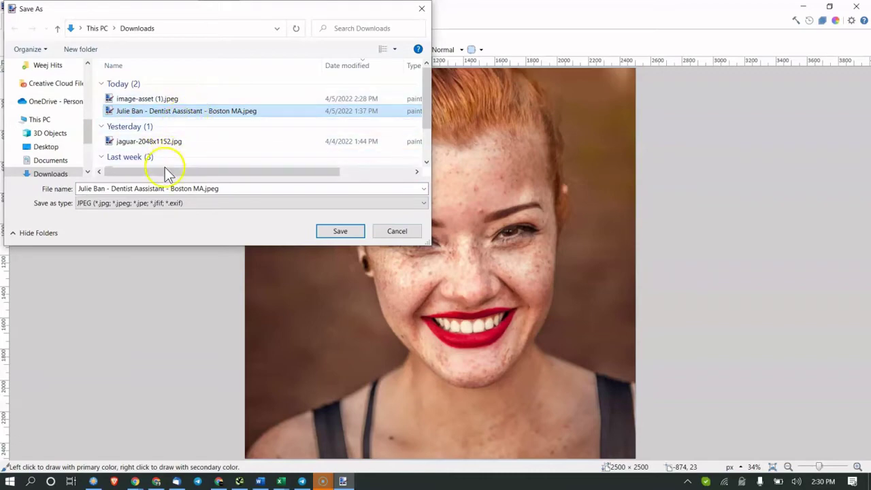
Keep JPEG as the file type and save the photo.
{"action": "left_click", "coordinate": [164, 203]}
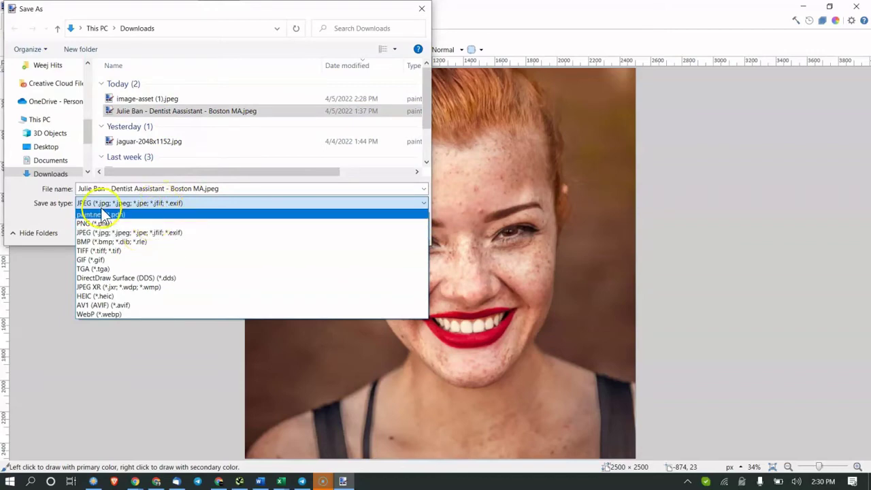
{"action": "left_click", "coordinate": [44, 215]}
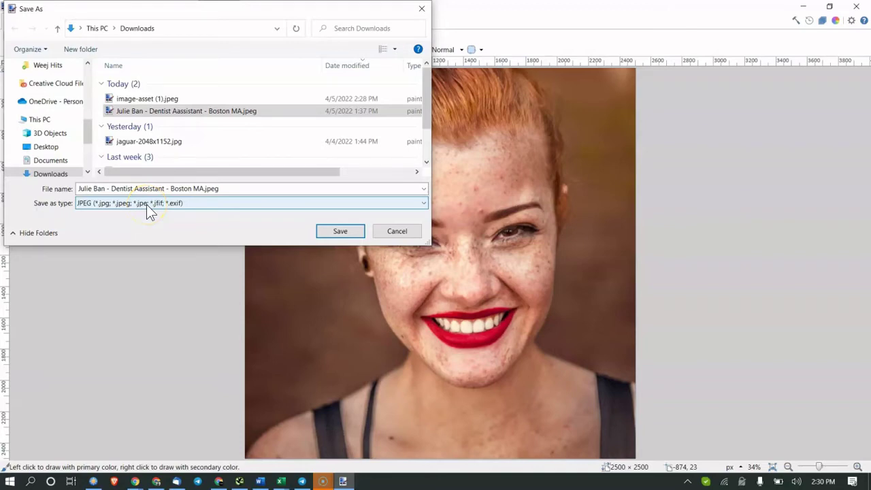
{"action": "left_click", "coordinate": [136, 229]}
{"action": "left_click", "coordinate": [181, 208]}
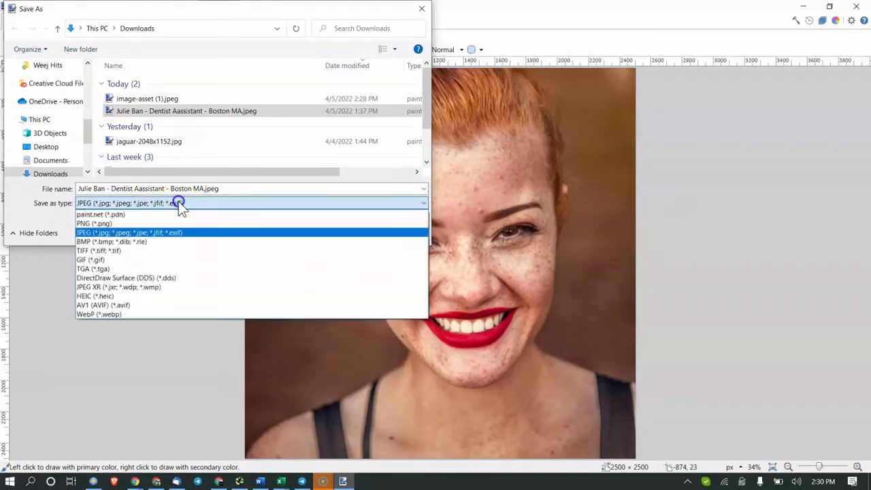
{"action": "left_click", "coordinate": [40, 219]}
{"action": "left_click", "coordinate": [146, 198]}
{"action": "left_click", "coordinate": [146, 199]}
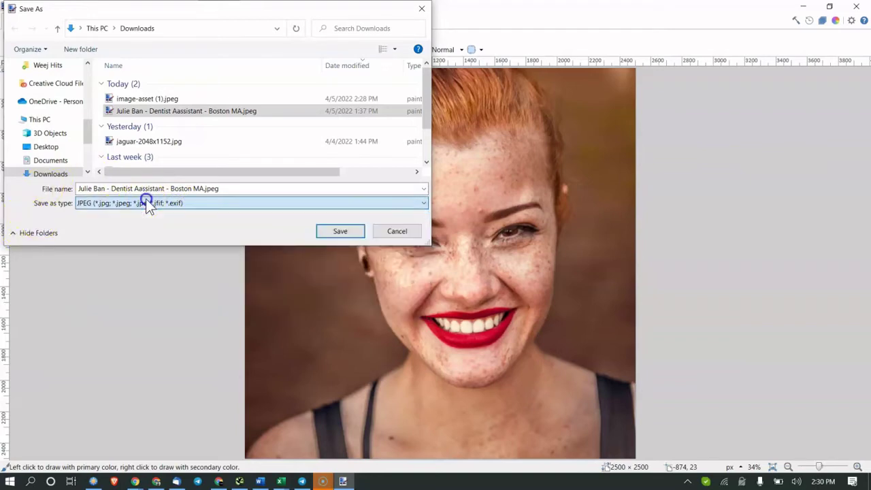
{"action": "left_click", "coordinate": [322, 230]}
Confirm replacing the existing JPEG, then move the settings window and pan the preview.
{"action": "left_click", "coordinate": [473, 244]}
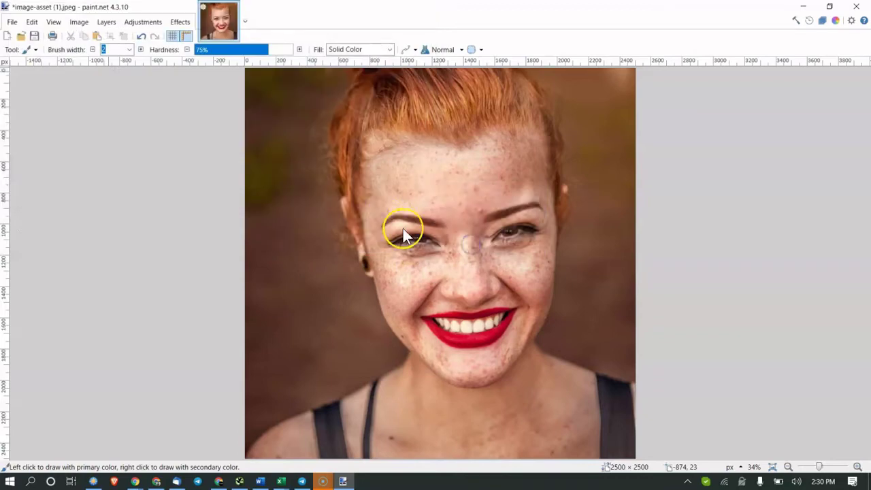
{"action": "left_click_drag", "start_coordinate": [164, 124], "coordinate": [140, 72]}
{"action": "left_click", "coordinate": [230, 195]}
{"action": "mouse_move", "coordinate": [233, 201]}
{"action": "left_mouse_down"}
{"action": "mouse_move", "coordinate": [230, 252]}
{"action": "mouse_move", "coordinate": [235, 201]}
{"action": "left_mouse_up"}
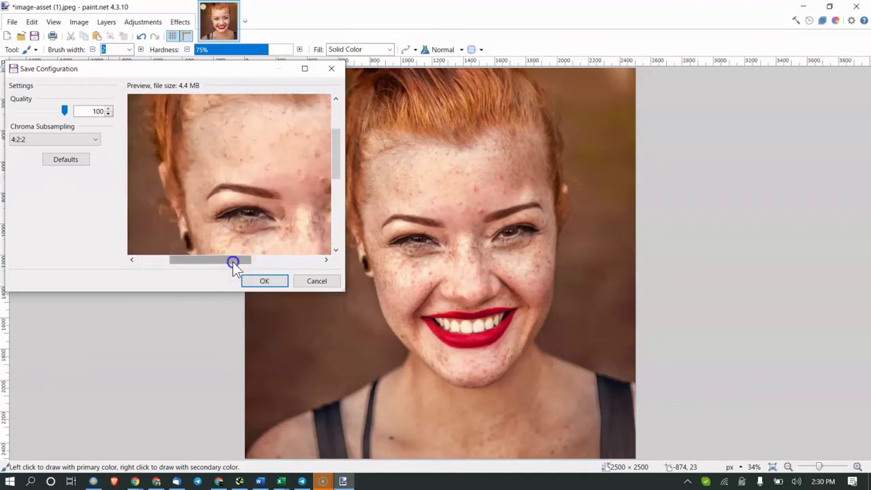
{"action": "left_click_drag", "start_coordinate": [232, 258], "coordinate": [275, 259]}
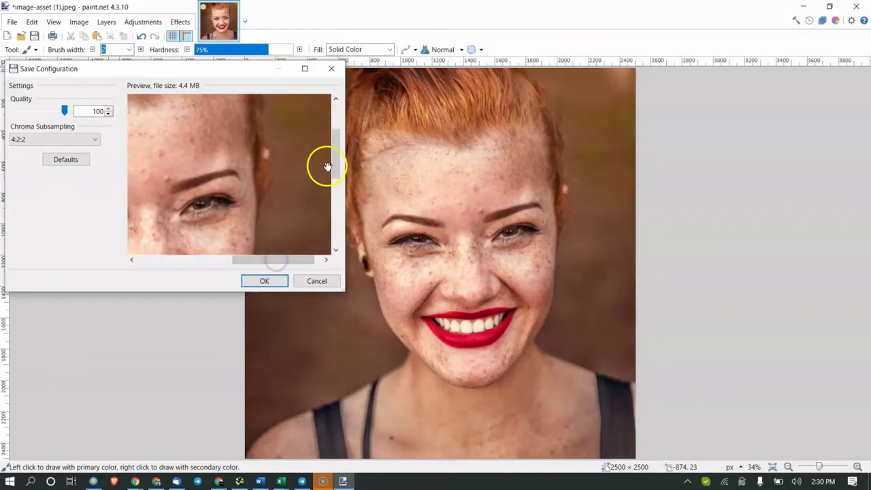
{"action": "left_click_drag", "start_coordinate": [337, 155], "coordinate": [340, 179]}
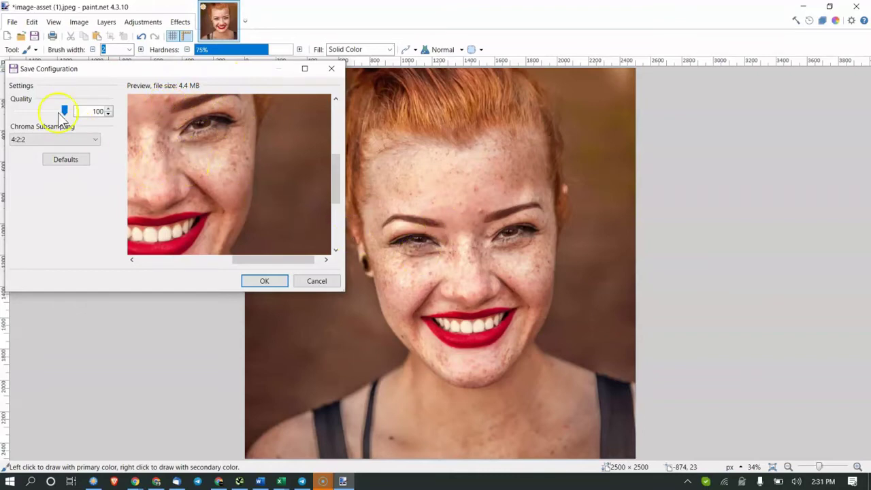
Compare JPEG sizes at quality 100 (4.4 MB) and about 30 (263.9 KB), then cancel.
{"action": "left_click_drag", "start_coordinate": [62, 116], "coordinate": [36, 117]}
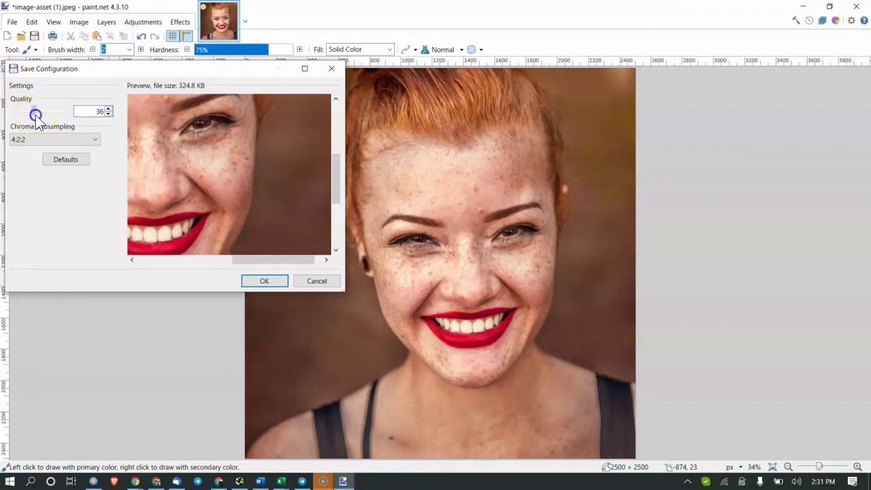
{"action": "left_click_drag", "start_coordinate": [36, 116], "coordinate": [102, 115]}
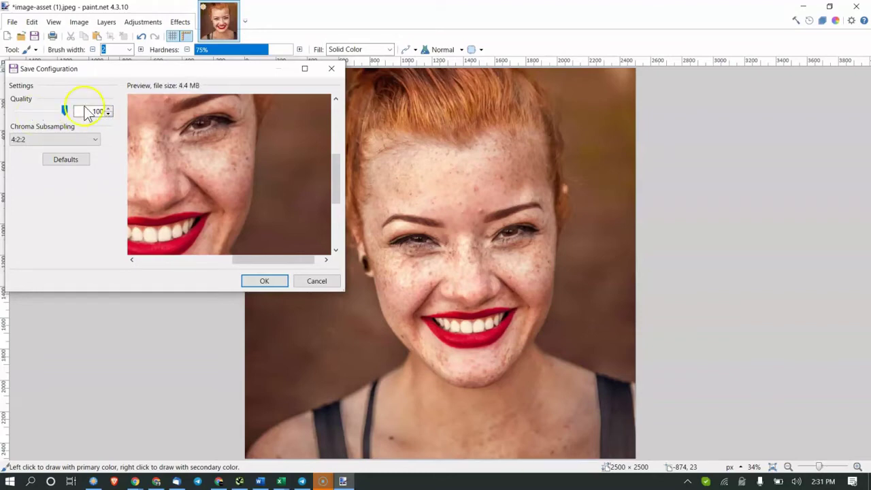
{"action": "left_click_drag", "start_coordinate": [65, 111], "coordinate": [30, 109]}
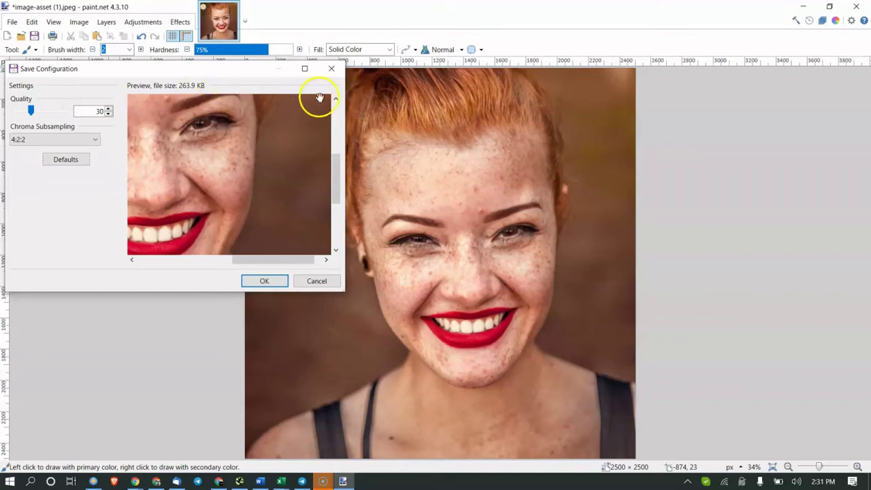
{"action": "left_click", "coordinate": [333, 68]}
{"action": "left_click", "coordinate": [13, 23]}
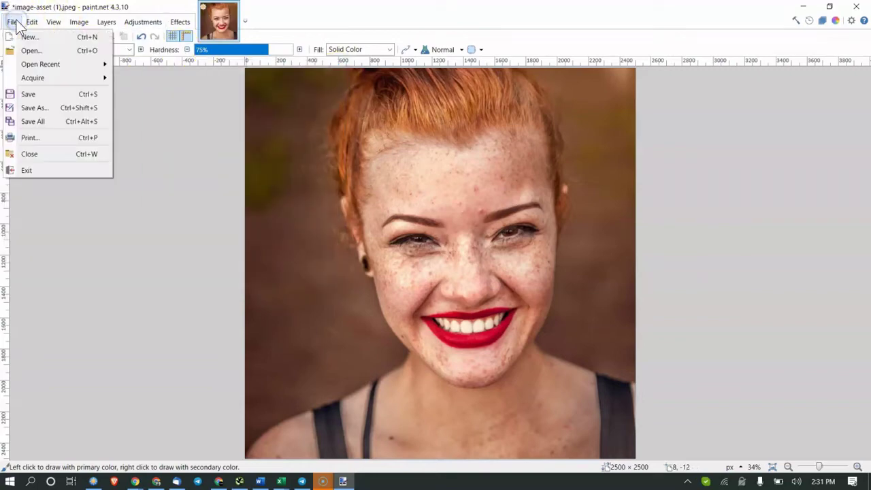
Save the full-size photo as WebP to preview its size: 118.8 KB at quality 32.
{"action": "left_click", "coordinate": [45, 109]}
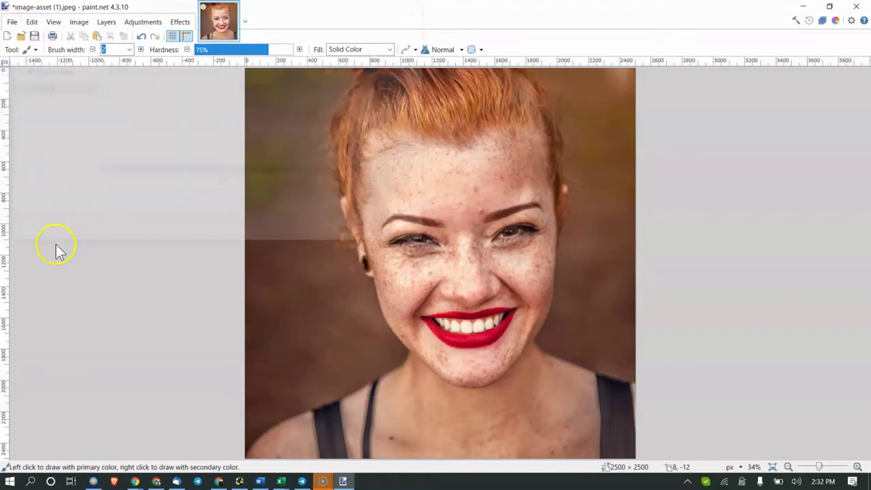
{"action": "left_click", "coordinate": [99, 205]}
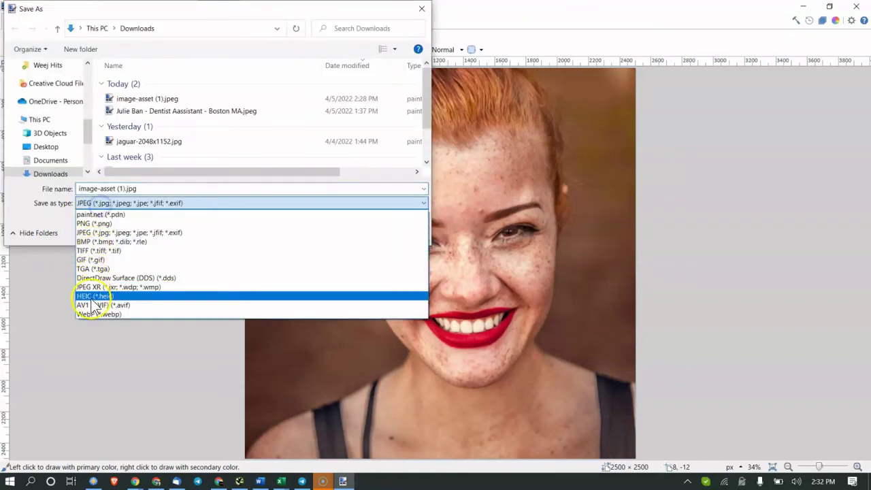
{"action": "left_click", "coordinate": [90, 313]}
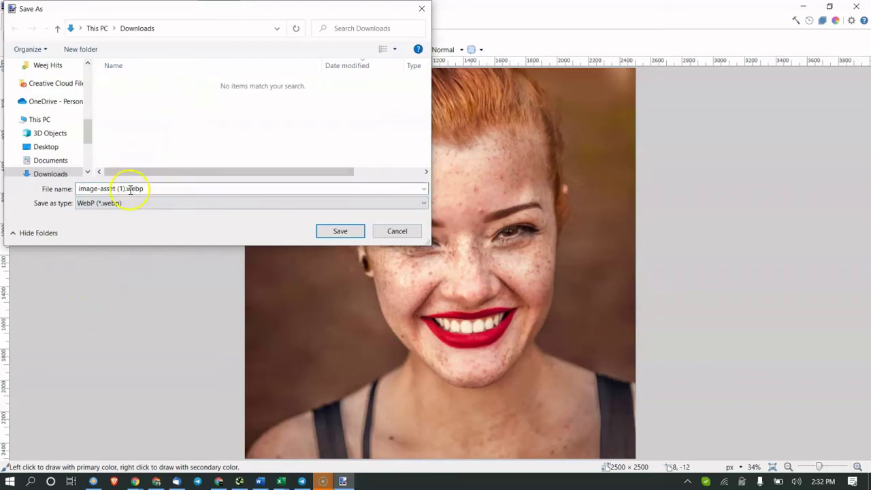
{"action": "left_click", "coordinate": [130, 188]}
{"action": "type", "text": "sdfsdfsd"}
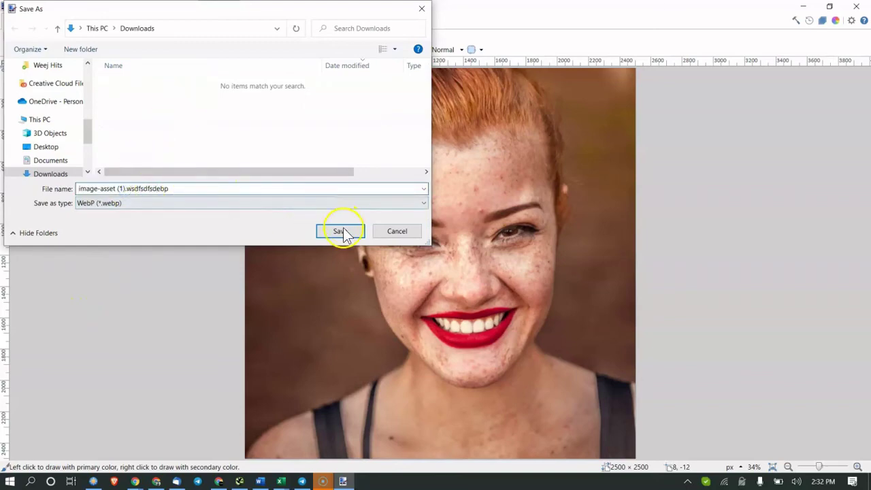
{"action": "double_click", "coordinate": [128, 191]}
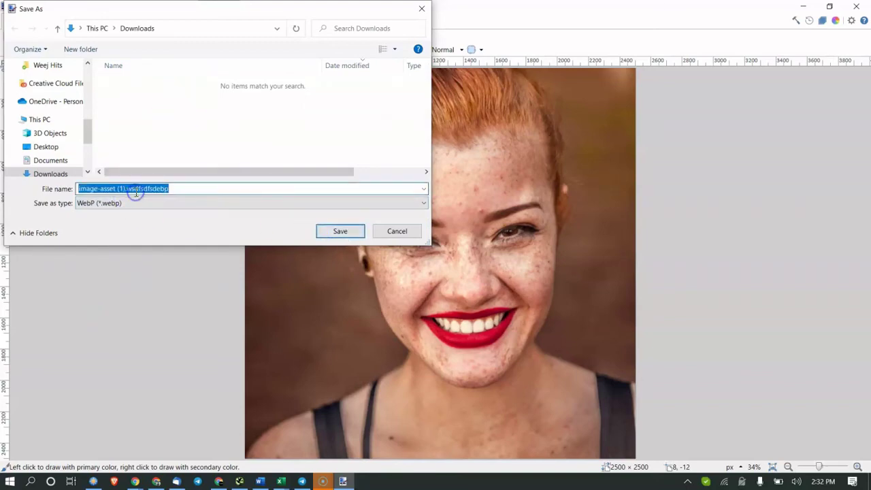
{"action": "left_click", "coordinate": [134, 190]}
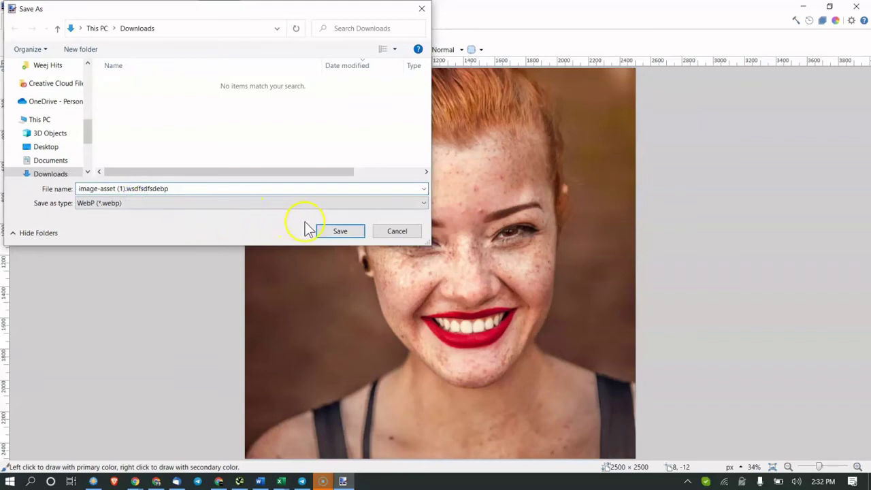
{"action": "left_click", "coordinate": [333, 231]}
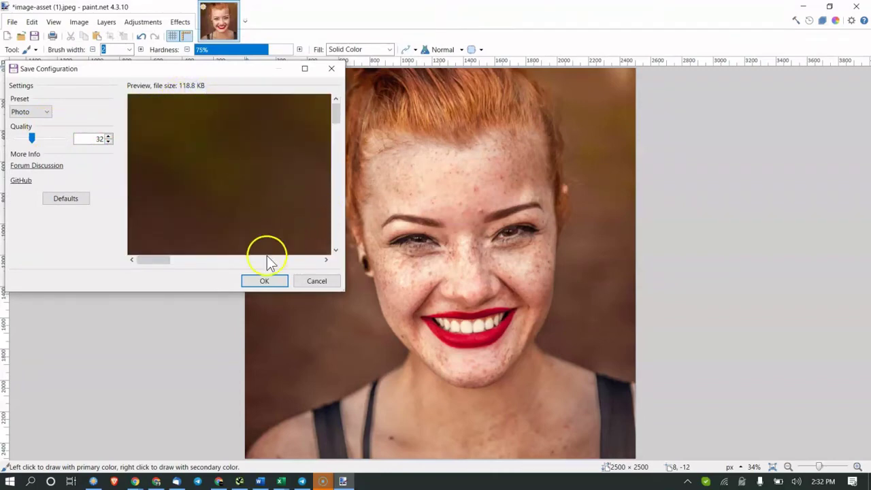
Cancel the WebP save and resize the image to 1200 × 1200 pixels.
{"action": "left_click", "coordinate": [313, 281]}
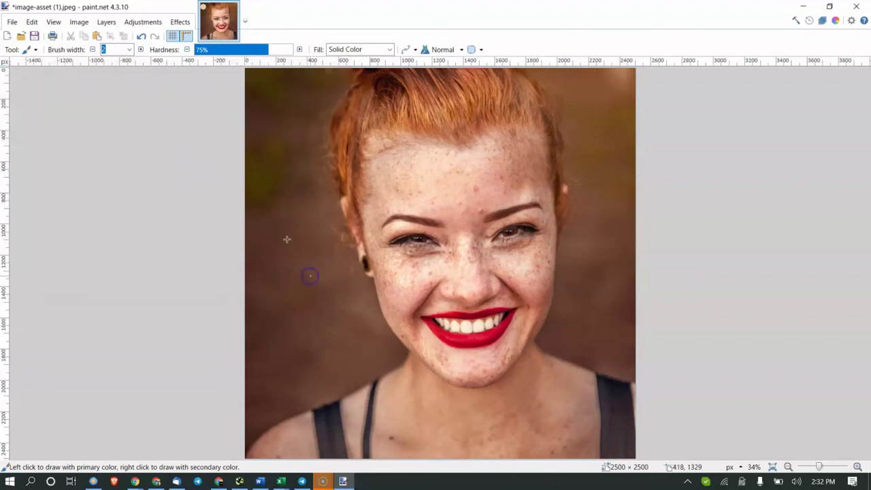
{"action": "left_click", "coordinate": [91, 27]}
{"action": "left_click", "coordinate": [87, 49]}
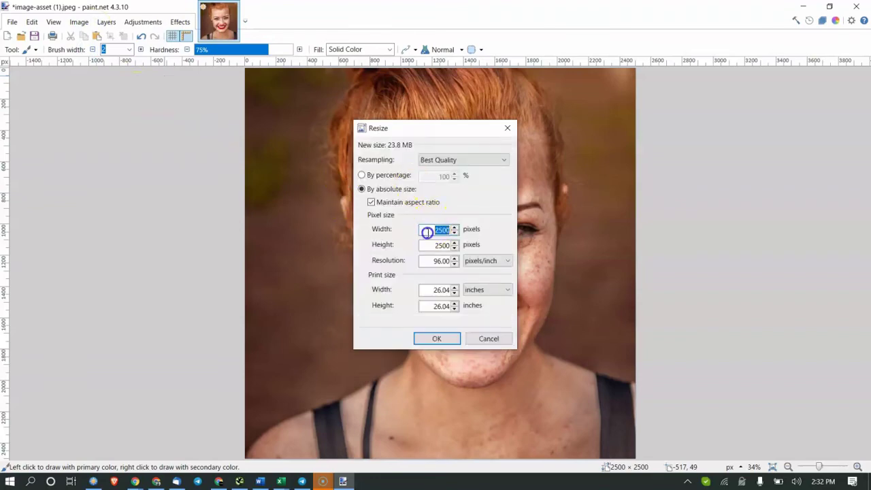
{"action": "type", "text": "1200"}
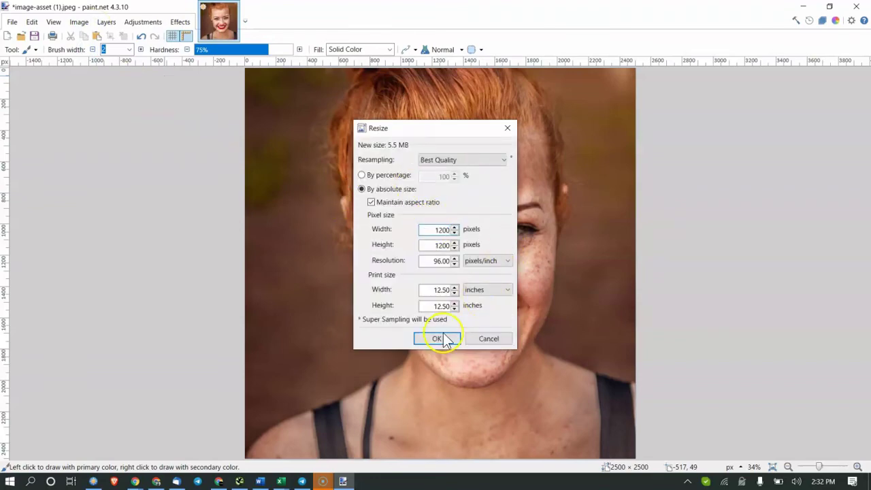
{"action": "left_click", "coordinate": [439, 339]}
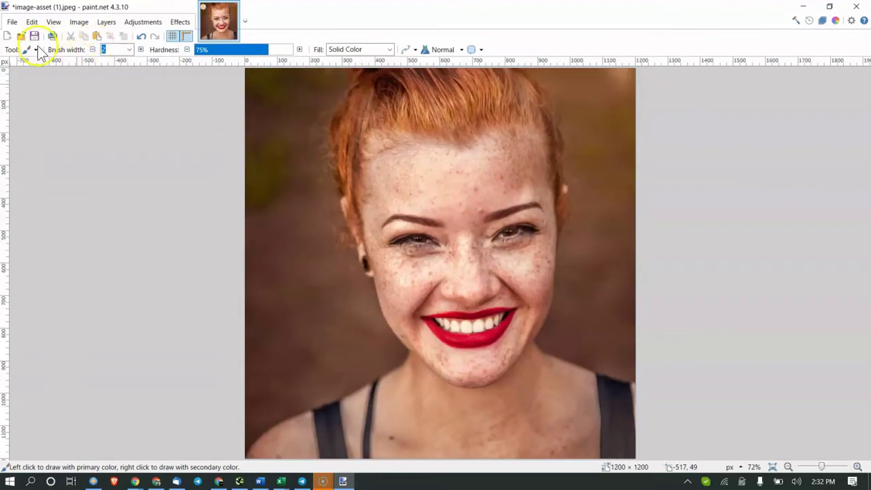
Save the resized image as WebP, check the 25.1 KB preview at quality 32, then close.
{"action": "left_click", "coordinate": [12, 22]}
{"action": "left_click", "coordinate": [46, 110]}
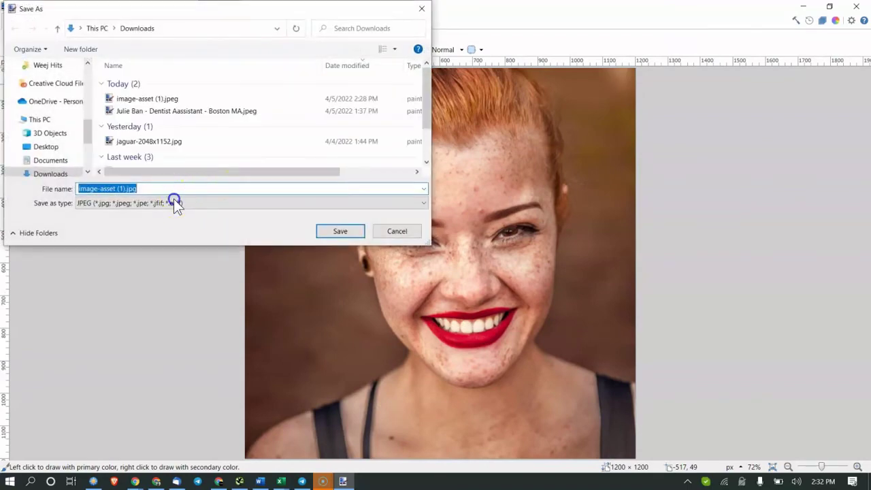
{"action": "left_click", "coordinate": [176, 203]}
{"action": "left_click", "coordinate": [141, 310]}
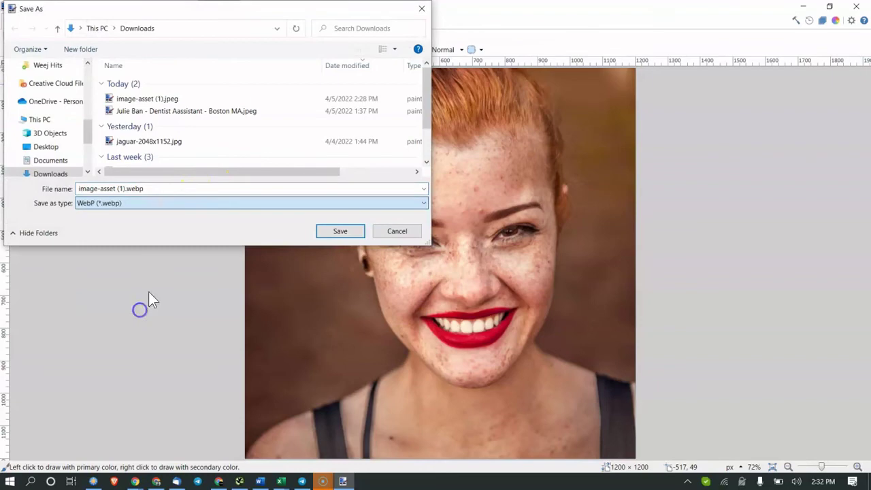
{"action": "triple_click", "coordinate": [145, 186]}
{"action": "type", "text": "dsfsdfsdf"}
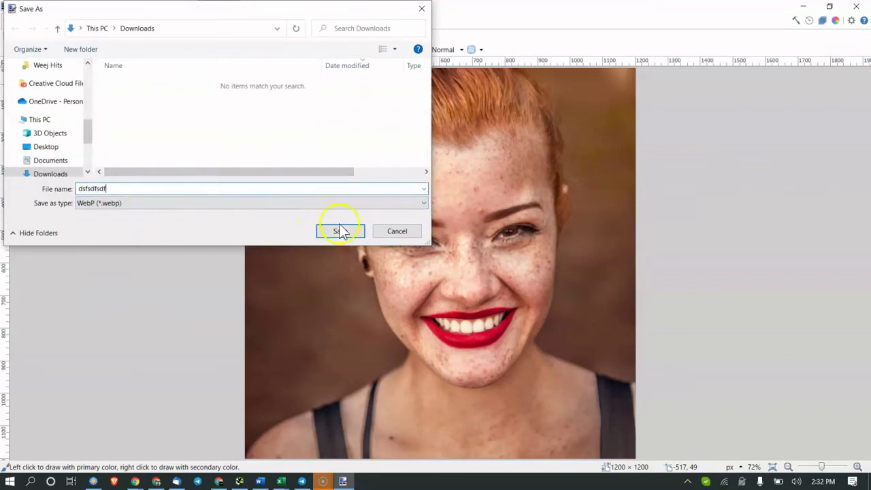
{"action": "left_click", "coordinate": [340, 231]}
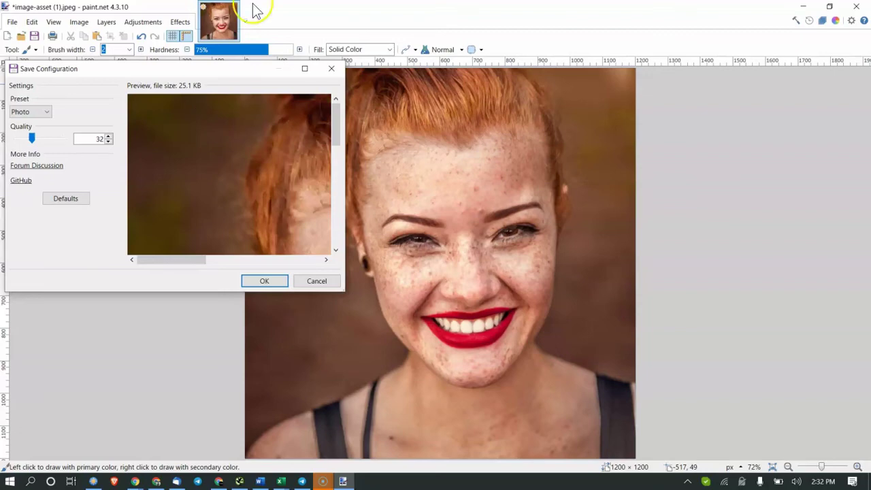
{"action": "left_click", "coordinate": [312, 204]}
{"action": "left_click", "coordinate": [317, 113]}
{"action": "left_click", "coordinate": [331, 73]}
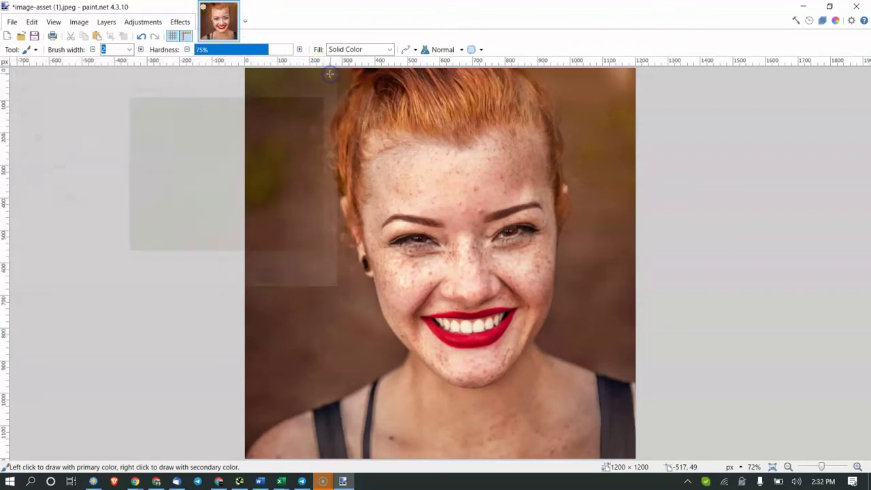
Minimize paint.net and switch to the Chrome window showing the Norzer Local SEO homepage.
{"action": "left_click", "coordinate": [804, 6]}
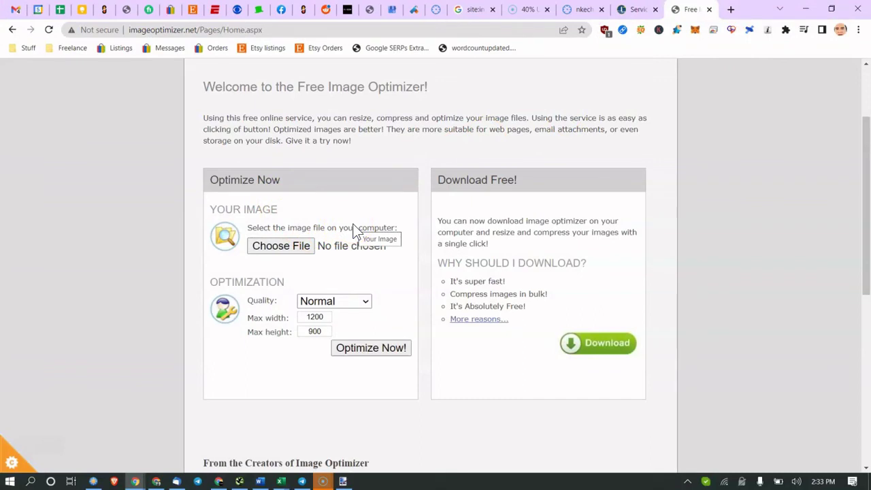
{"action": "left_click", "coordinate": [126, 485]}
{"action": "left_click", "coordinate": [192, 431]}
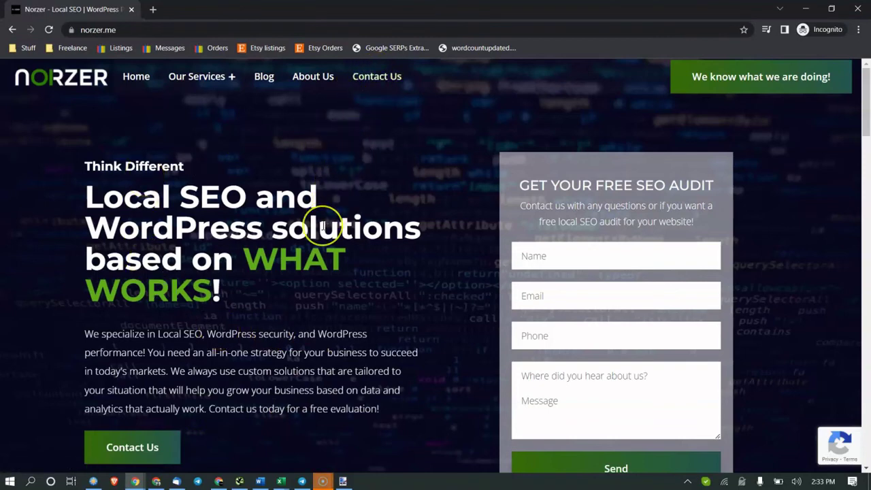
{"action": "scroll", "coordinate": [314, 254], "scroll_direction": "down", "scroll_amount": 2}
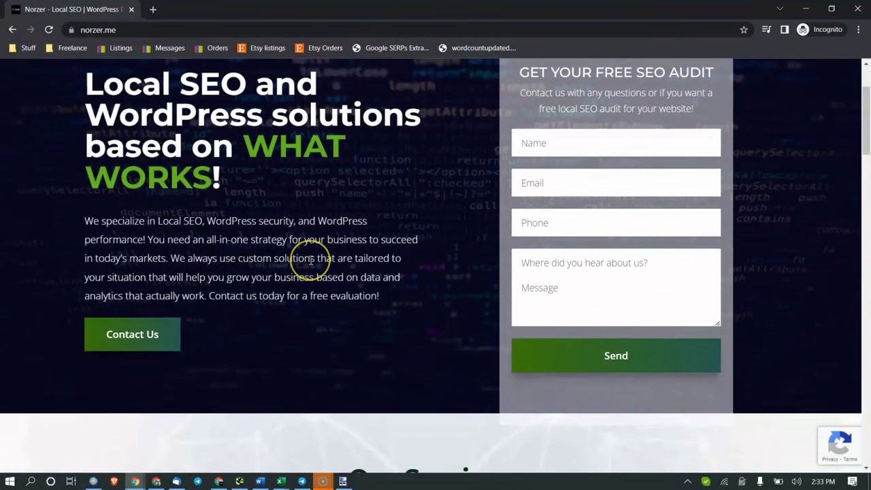
{"action": "scroll", "coordinate": [315, 253], "scroll_direction": "up", "scroll_amount": 2}
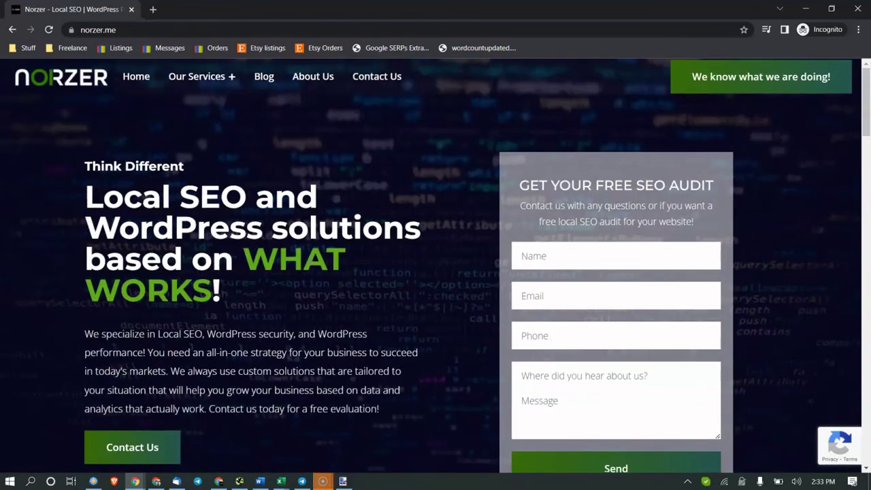